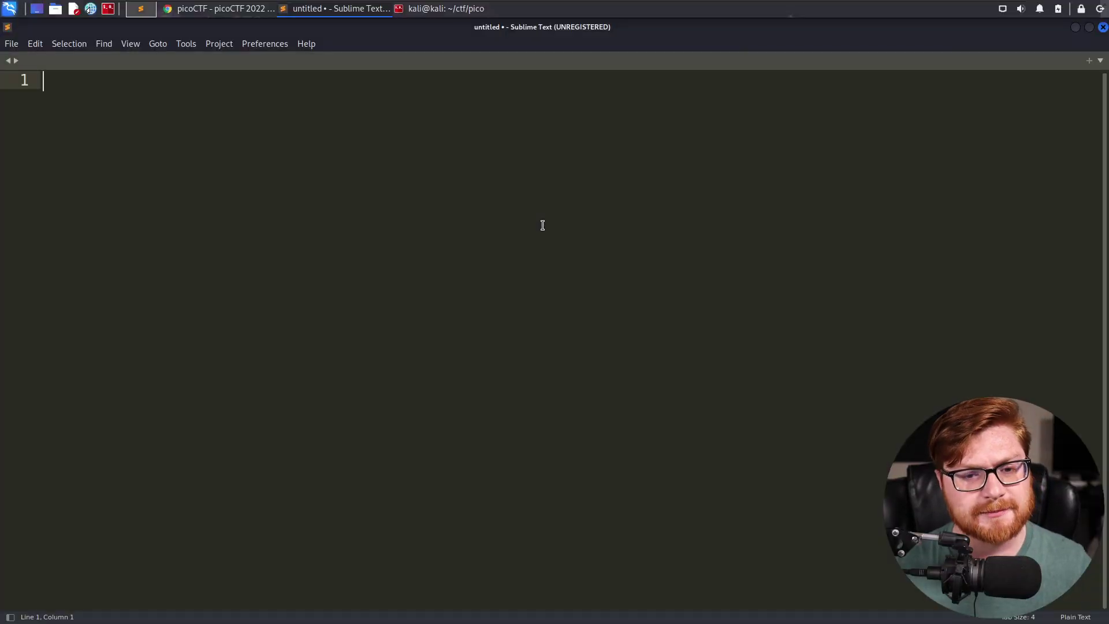
- Move the empty untitled Sublime Text window aside to reveal the picoCTF challenge list
{"action": "left_click_drag", "start_coordinate": [508, 30], "coordinate": [480, 144]}
- Bring the picoCTF challenges page to the front and hide the dropdown Kali terminal
{"action": "left_click", "coordinate": [163, 375]}
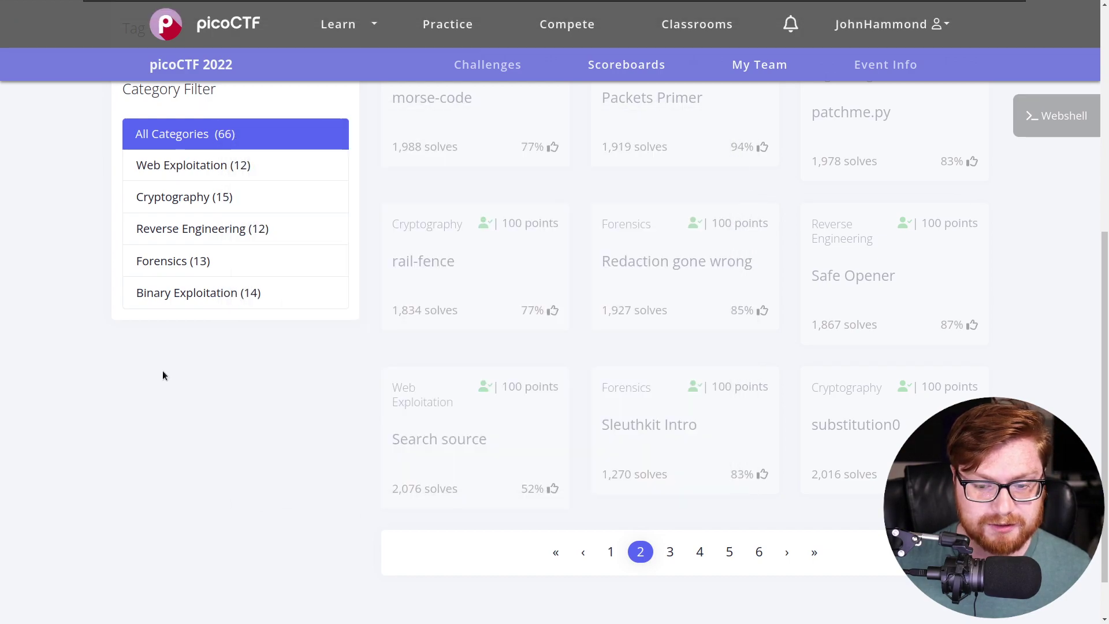
{"action": "key", "text": "alt+Tab"}
{"action": "key", "text": "alt+Tab"}
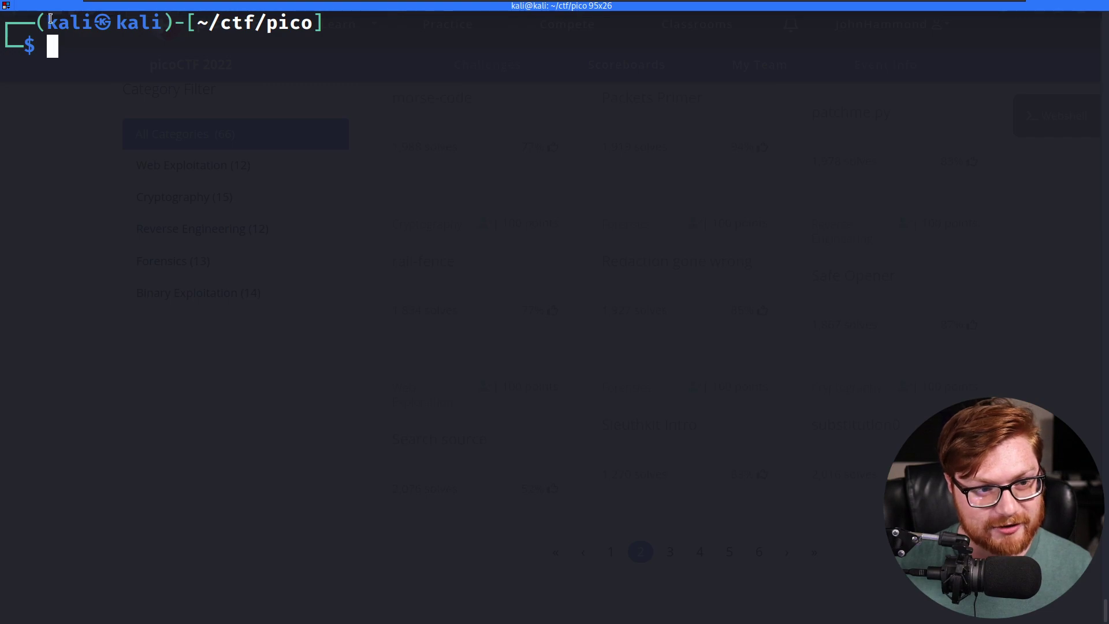
{"action": "left_click_drag", "start_coordinate": [50, 19], "coordinate": [163, 24]}
{"action": "left_click", "coordinate": [170, 146]}
{"action": "key", "text": "alt+Tab"}
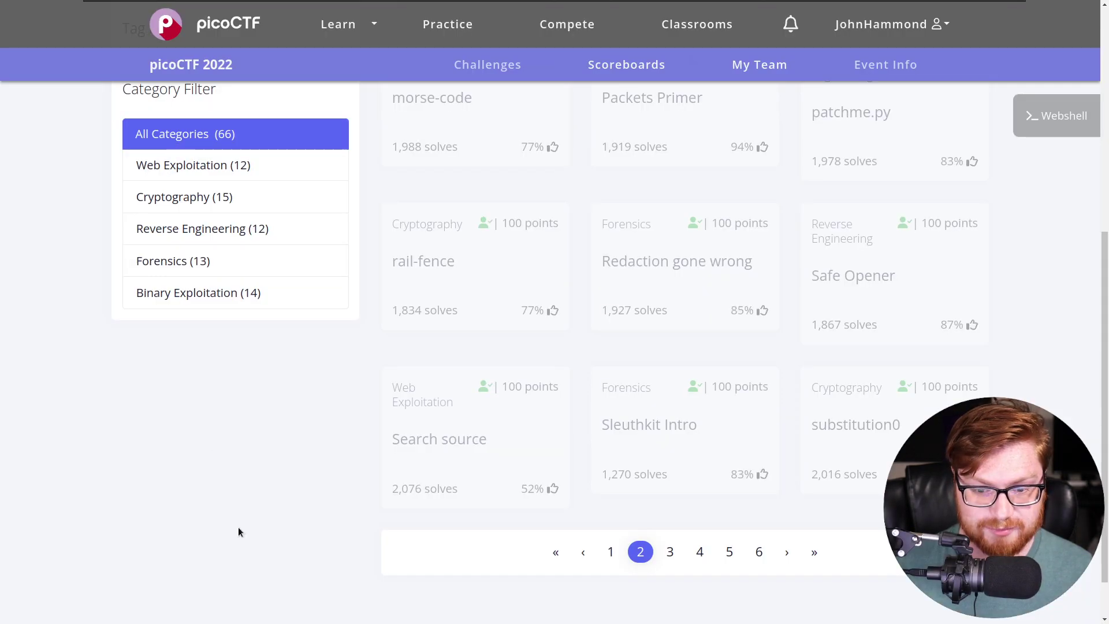
{"action": "scroll", "coordinate": [640, 572], "scroll_direction": "up", "scroll_amount": 6}
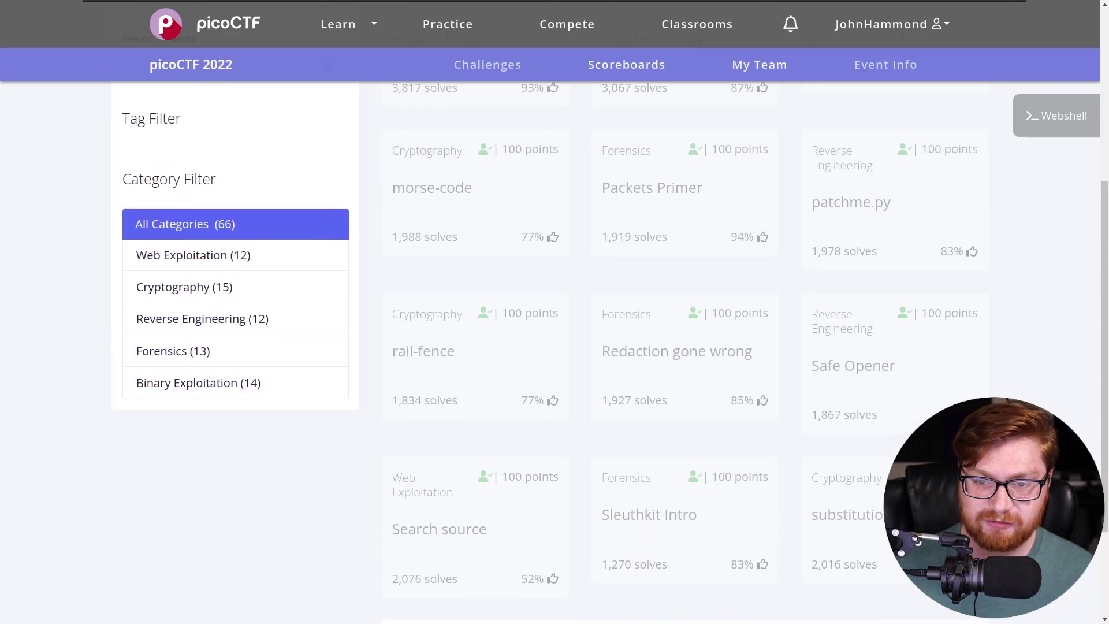
{"action": "left_click_drag", "start_coordinate": [465, 120], "coordinate": [621, 117]}
{"action": "left_click", "coordinate": [1003, 213]}
- Go to page 3 of the challenge list and highlight the substitution1 challenge name
{"action": "scroll", "coordinate": [1002, 213], "scroll_direction": "down", "scroll_amount": 2}
{"action": "scroll", "coordinate": [1003, 216], "scroll_direction": "down", "scroll_amount": 5}
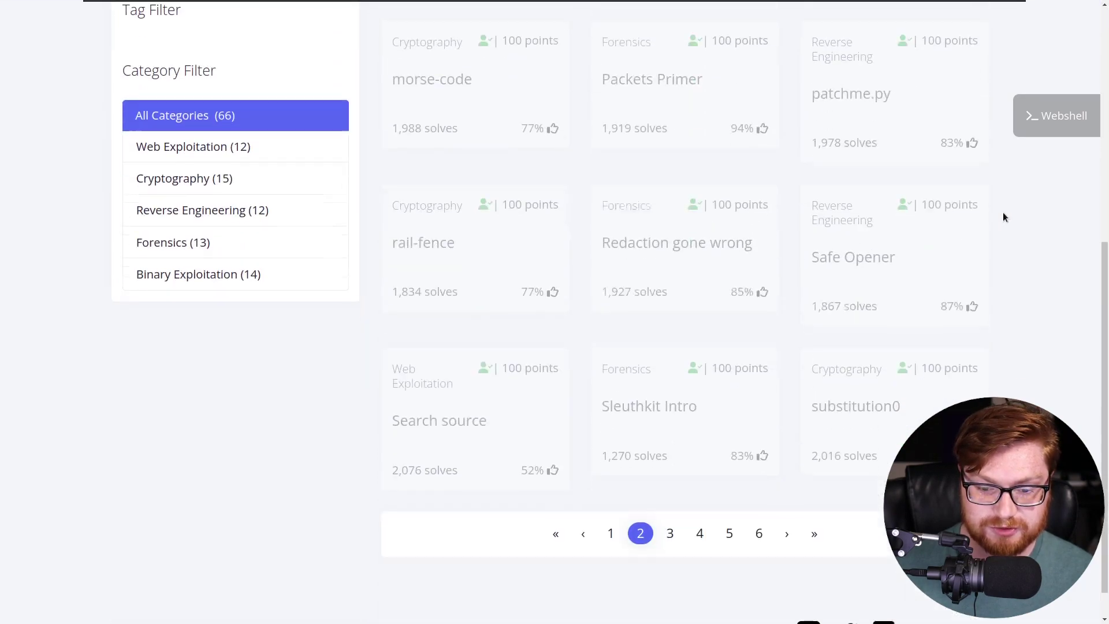
{"action": "left_click", "coordinate": [669, 494]}
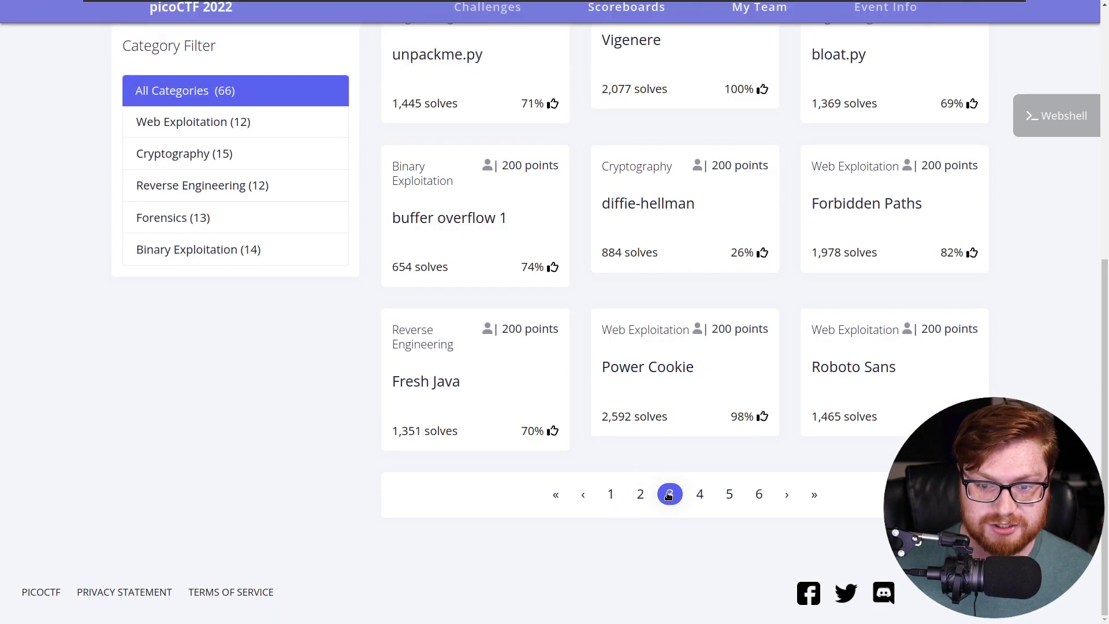
{"action": "scroll", "coordinate": [685, 485], "scroll_direction": "up", "scroll_amount": 1}
{"action": "scroll", "coordinate": [745, 506], "scroll_direction": "up", "scroll_amount": 4}
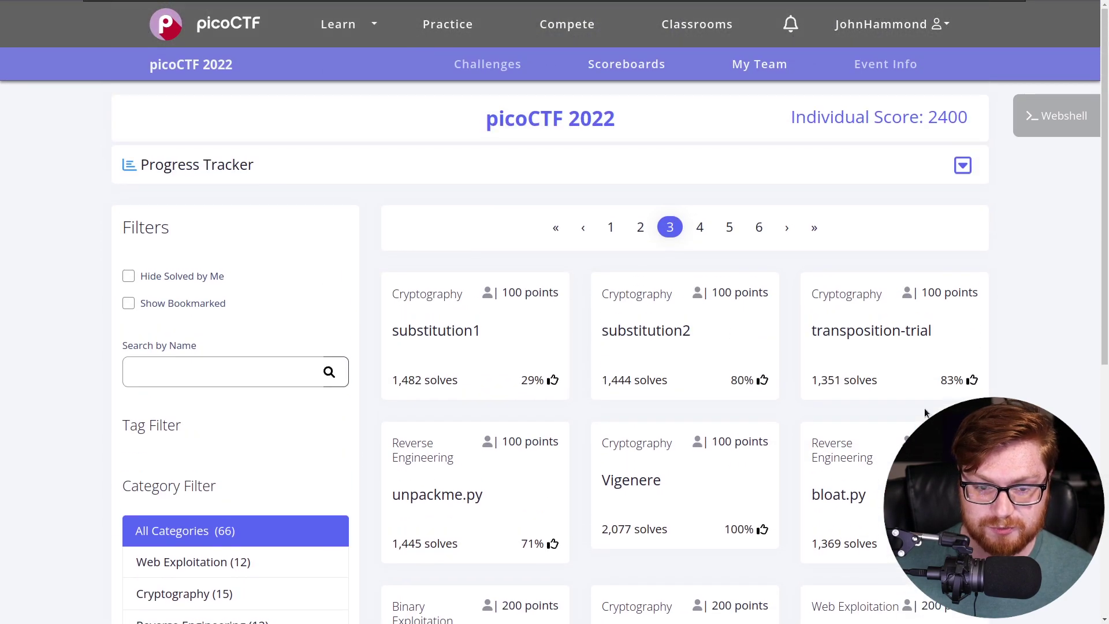
{"action": "scroll", "coordinate": [1034, 325], "scroll_direction": "down", "scroll_amount": 1}
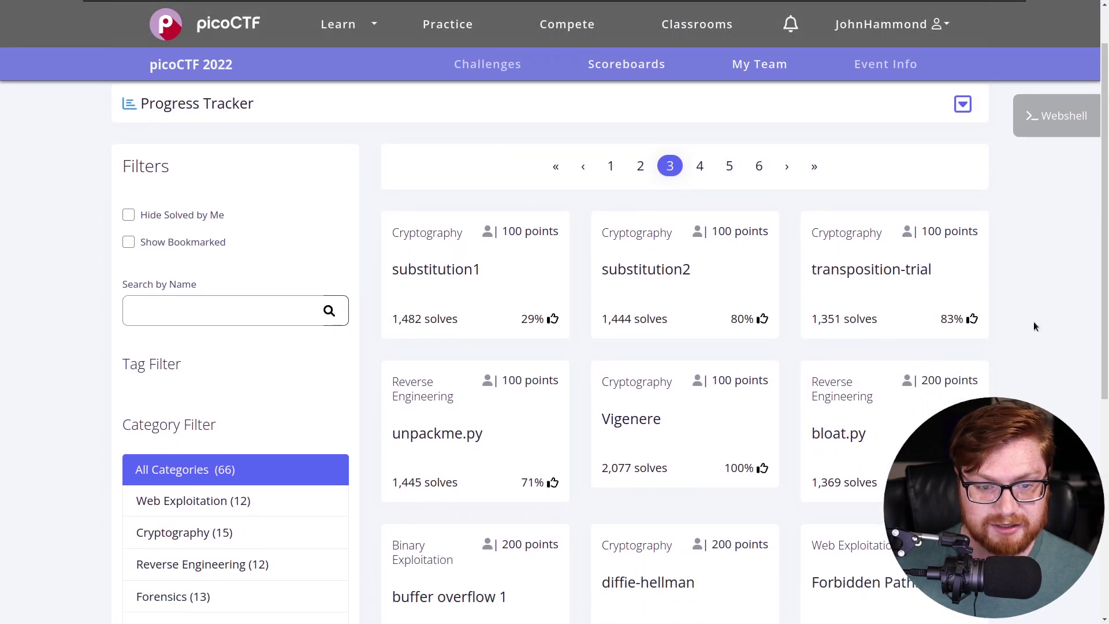
{"action": "left_click_drag", "start_coordinate": [374, 272], "coordinate": [485, 266]}
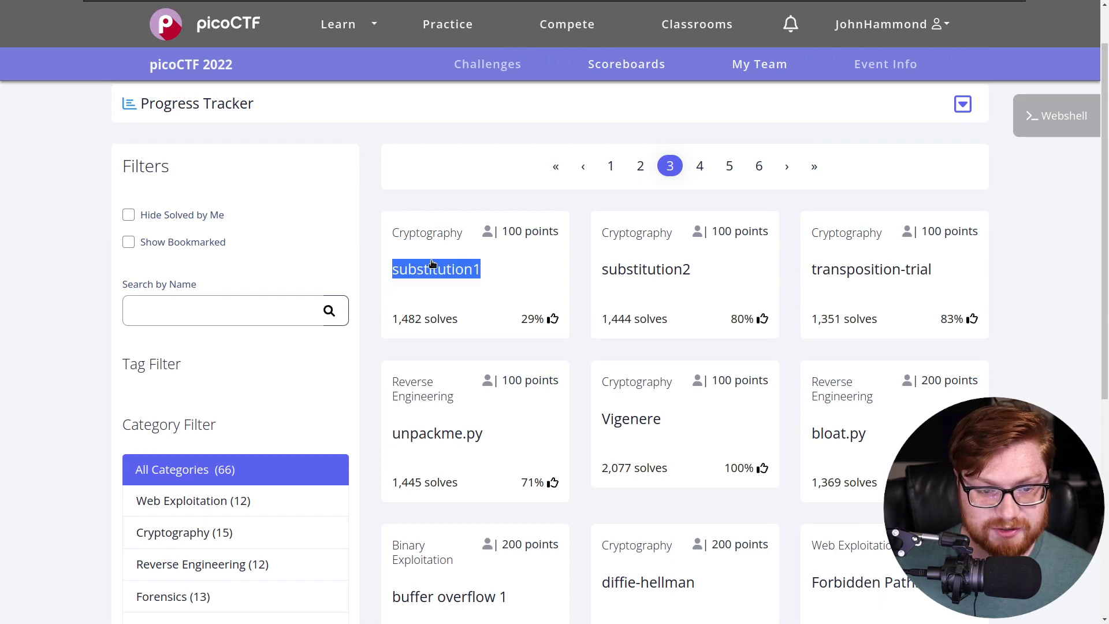
- Open the substitution1 details and copy the message.txt link address from the description
{"action": "left_click", "coordinate": [382, 244]}
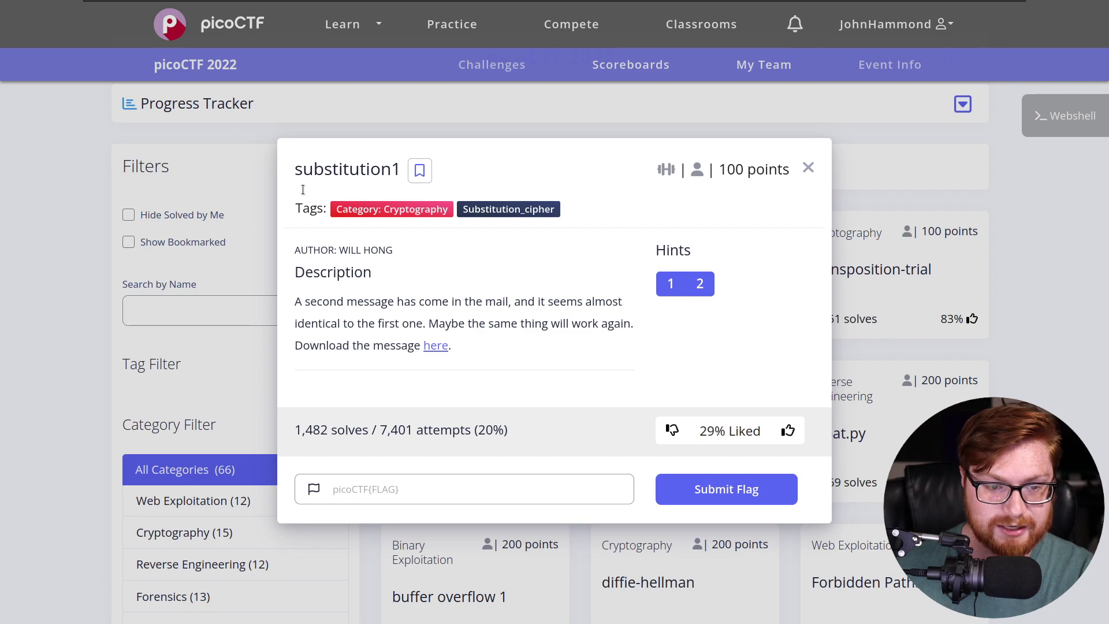
{"action": "left_click_drag", "start_coordinate": [282, 182], "coordinate": [396, 171]}
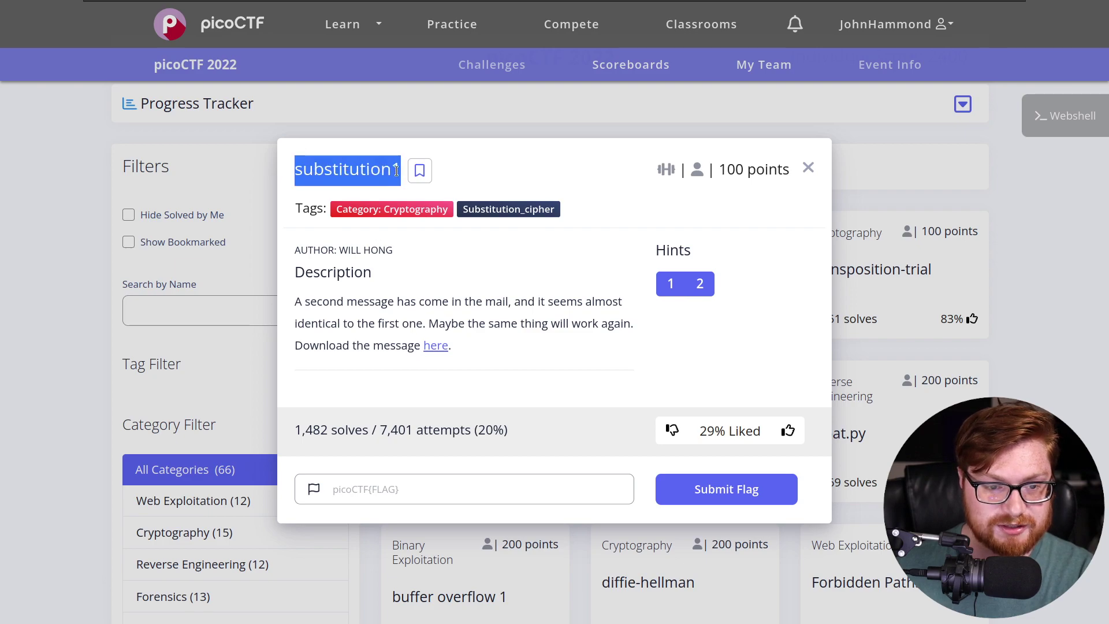
{"action": "left_click", "coordinate": [455, 286]}
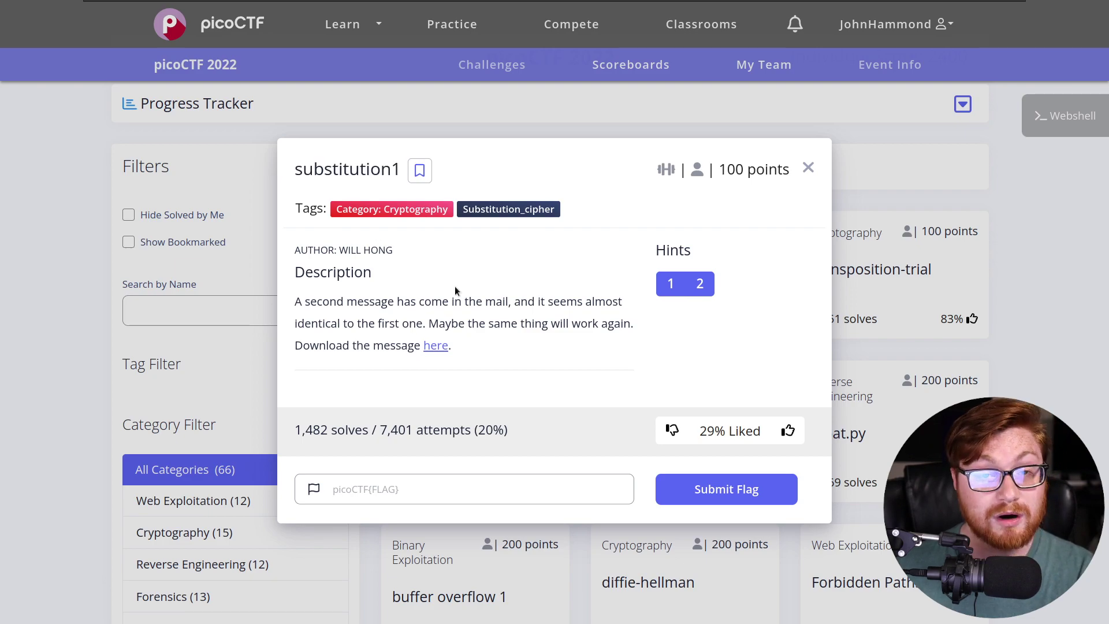
{"action": "left_click_drag", "start_coordinate": [295, 303], "coordinate": [642, 334]}
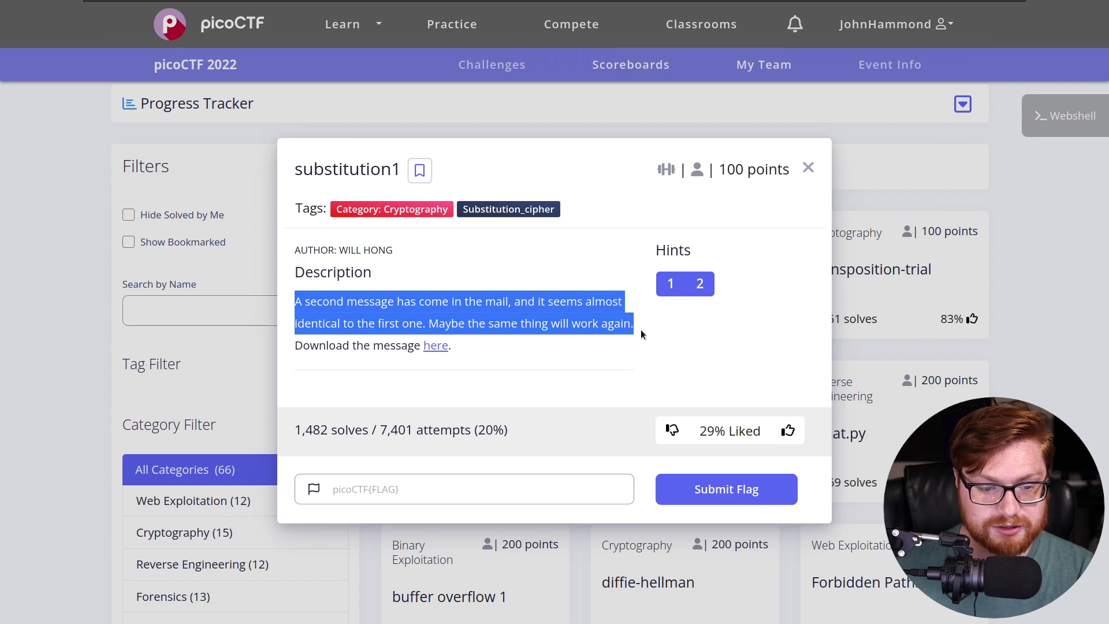
{"action": "left_click", "coordinate": [477, 315]}
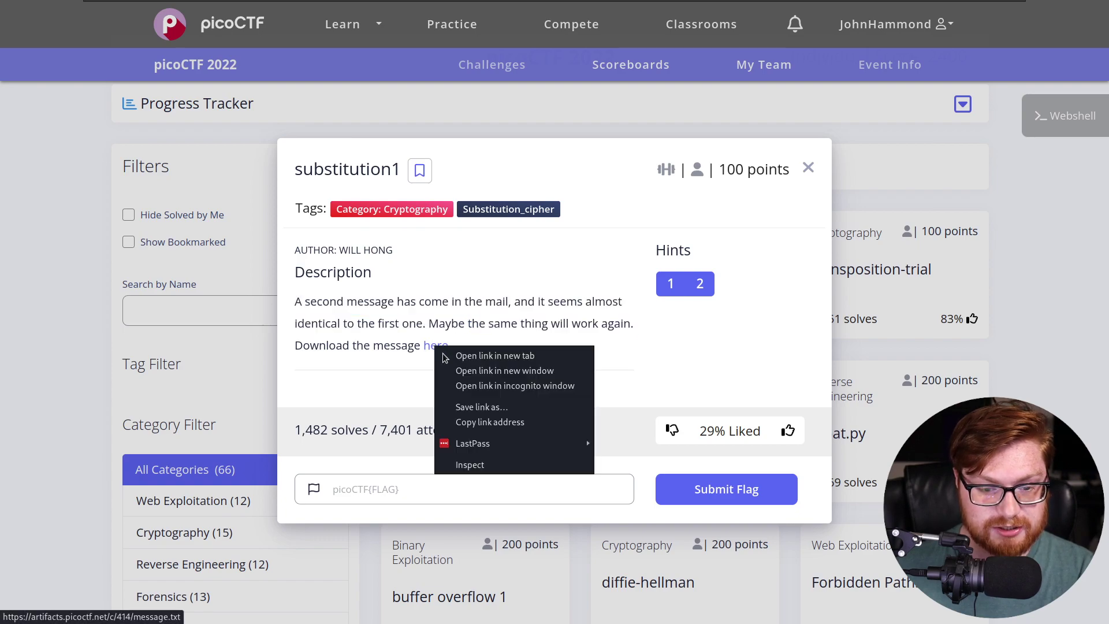
{"action": "right_click", "coordinate": [435, 345]}
{"action": "left_click", "coordinate": [495, 423]}
- In the terminal, enter cryptography, create a substitution1 folder and move into it
{"action": "key", "text": "ctrl+alt+t"}
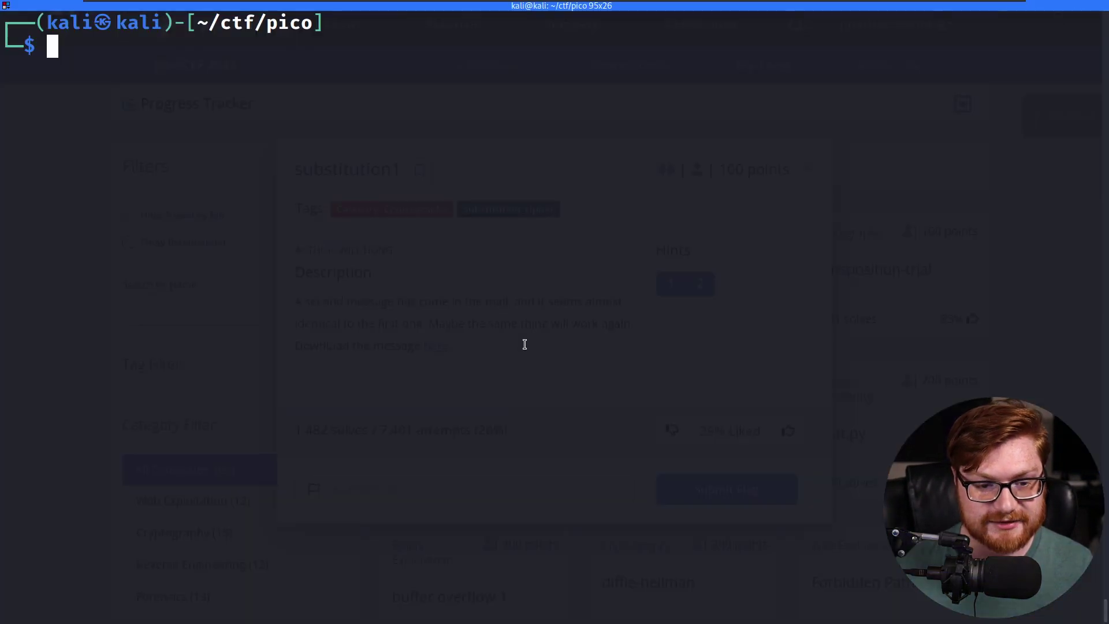
{"action": "type", "text": "cd "}
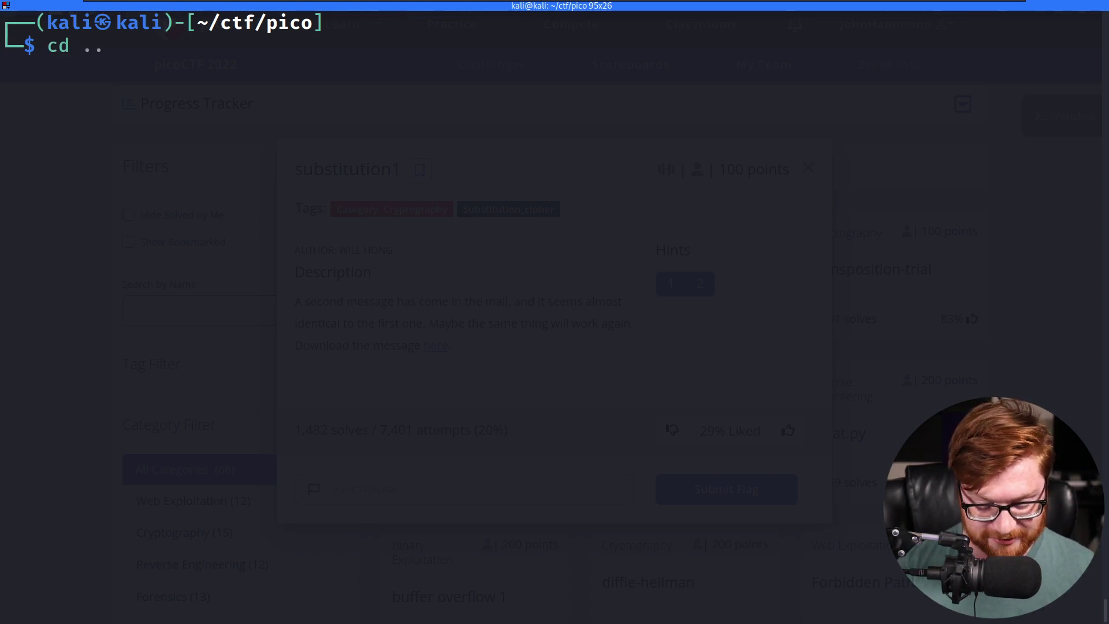
{"action": "type", "text": "c"}
{"action": "key", "text": "Tab"}
{"action": "key", "text": "Return"}
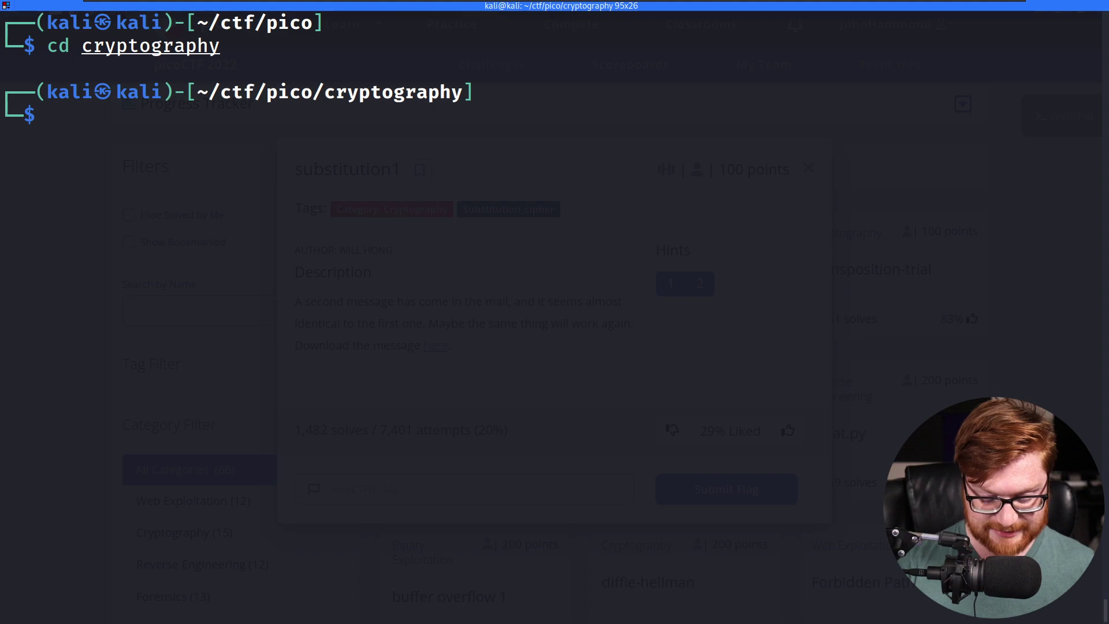
{"action": "type", "text": "mkdir sy"}
{"action": "key", "text": "BackSpace"}
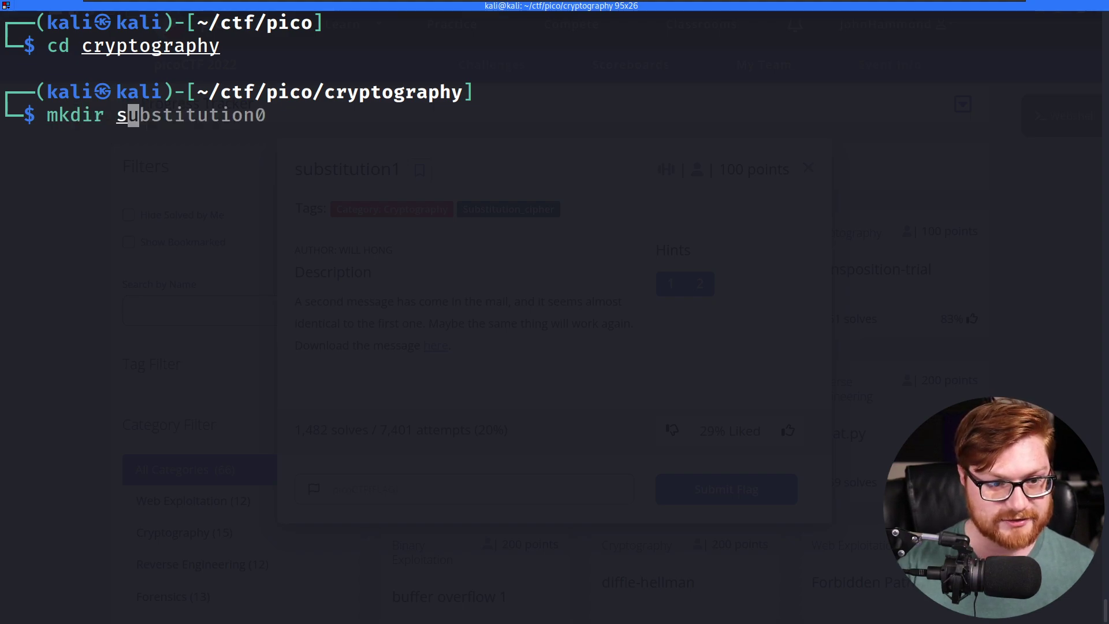
{"action": "type", "text": "ubstitution1"}
{"action": "key", "text": "Return"}
{"action": "type", "text": "cd s"}
{"action": "key", "text": "Tab"}
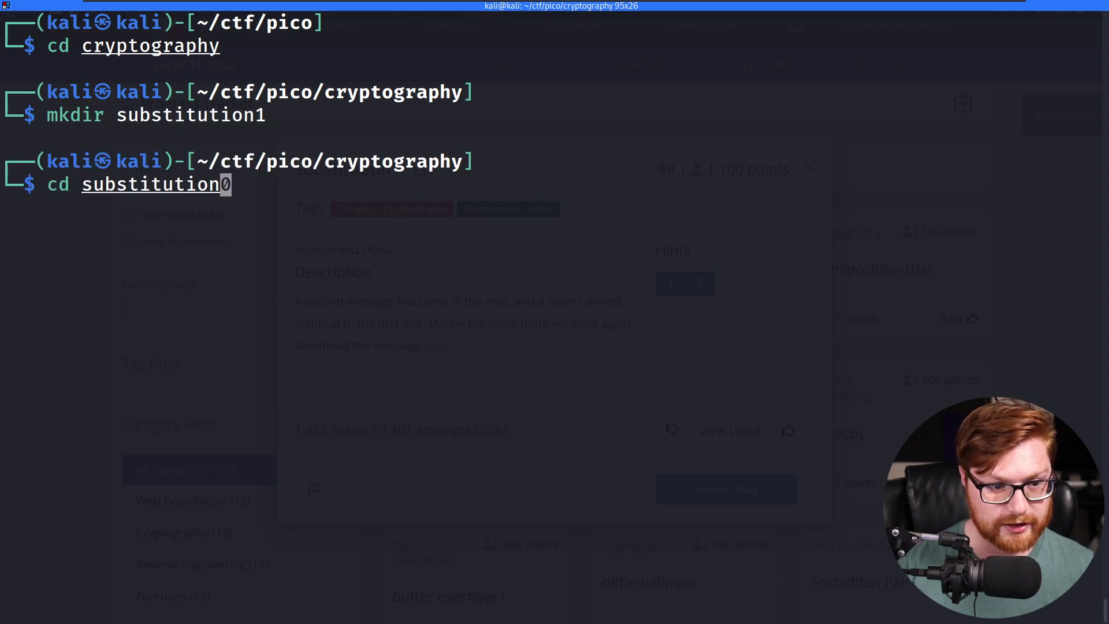
{"action": "type", "text": "1"}
{"action": "key", "text": "Return"}
- Download message.txt with wget, open it in Sublime Text and copy all the ciphertext
{"action": "type", "text": "wget"}
{"action": "type", "text": "https://artifacts.picoctf.net/c/414/message.txt"}
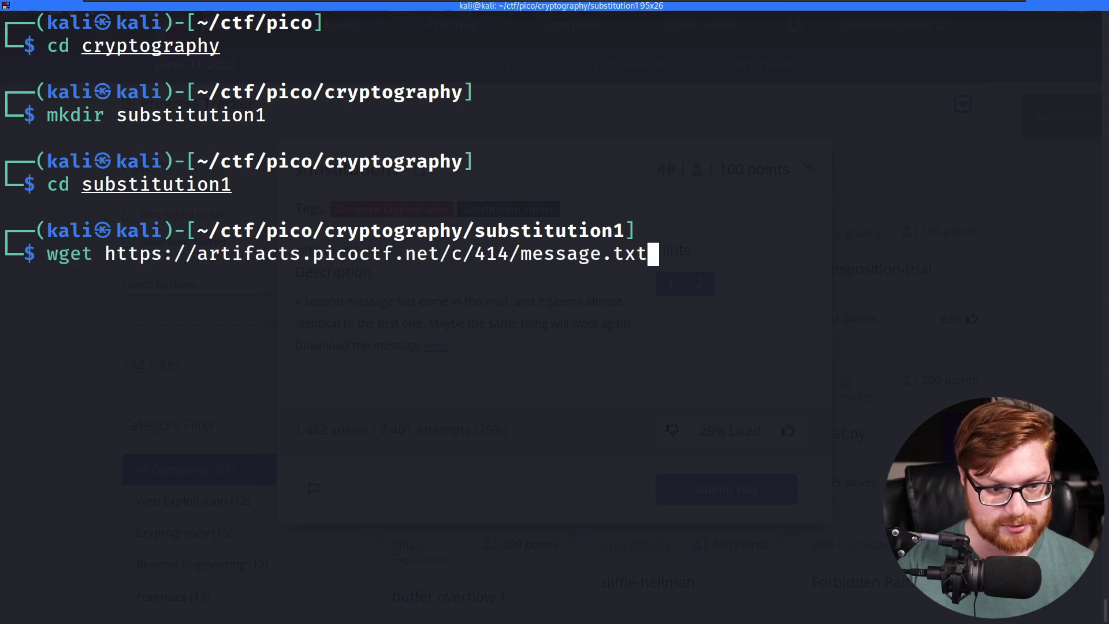
{"action": "key", "text": "Return"}
{"action": "type", "text": "subl me"}
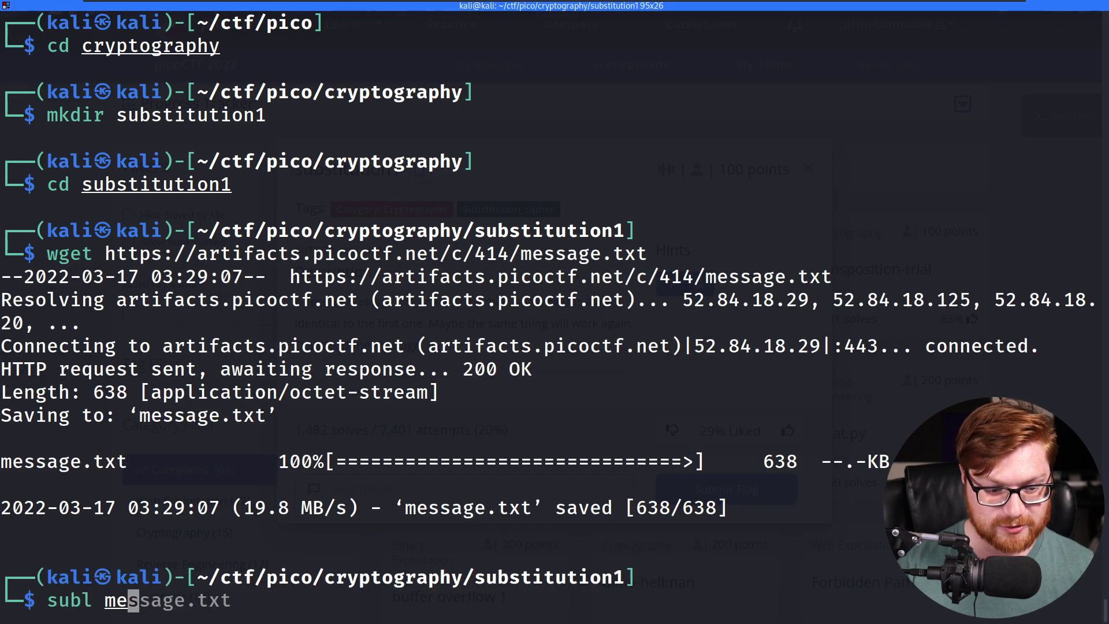
{"action": "key", "text": "Tab"}
{"action": "key", "text": "Return"}
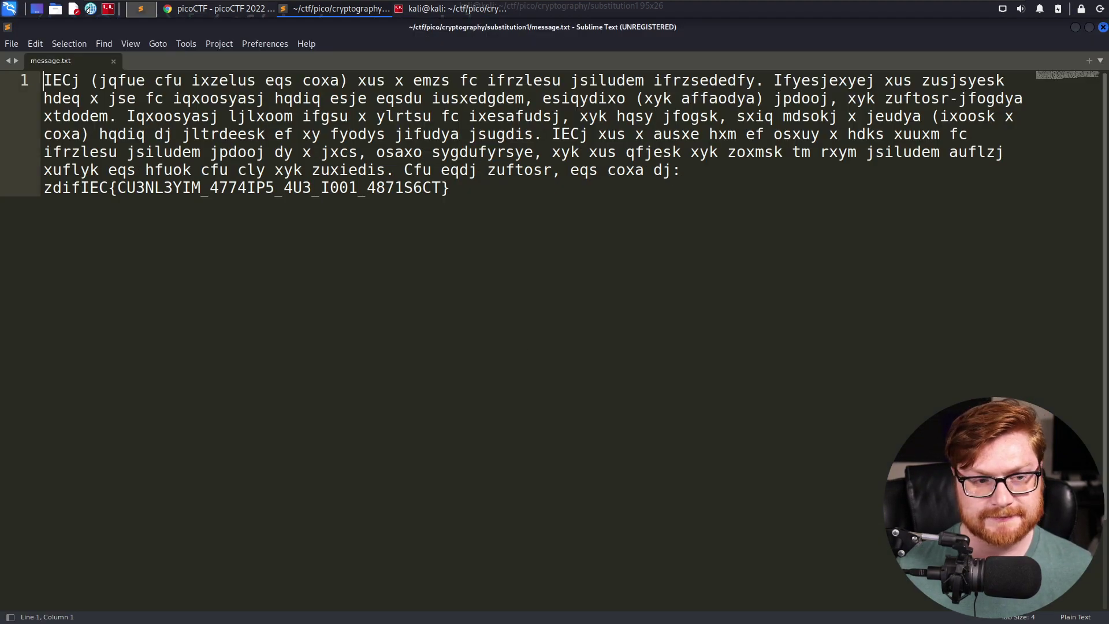
{"action": "key", "text": "ctrl+a"}
{"action": "key", "text": "ctrl+c"}
- Replace the quipqiup Puzzle text with the copied ciphertext and run Solve
{"action": "key", "text": "alt+Tab"}
{"action": "key", "text": "alt+Tab"}
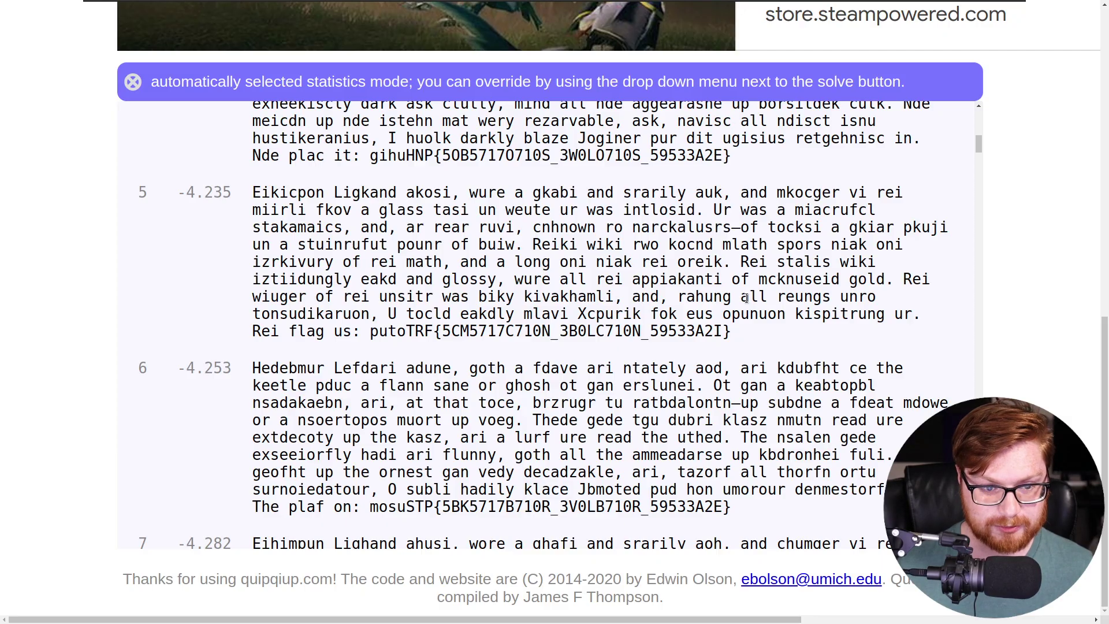
{"action": "scroll", "coordinate": [745, 298], "scroll_direction": "up", "scroll_amount": 10}
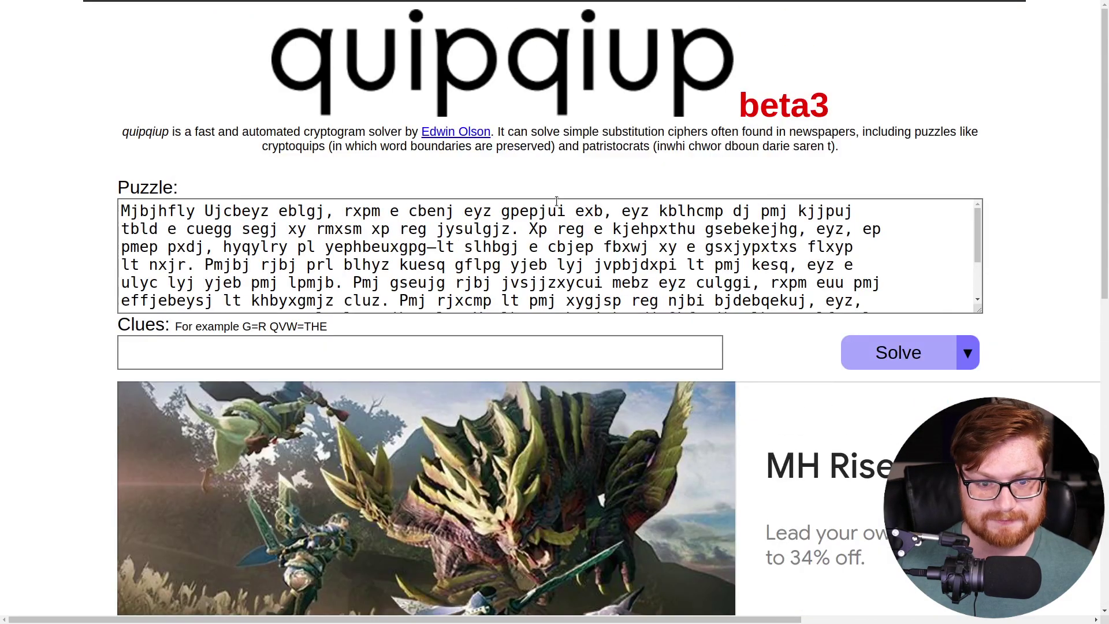
{"action": "left_click", "coordinate": [553, 228]}
{"action": "key", "text": "ctrl+a"}
{"action": "key", "text": "ctrl+v"}
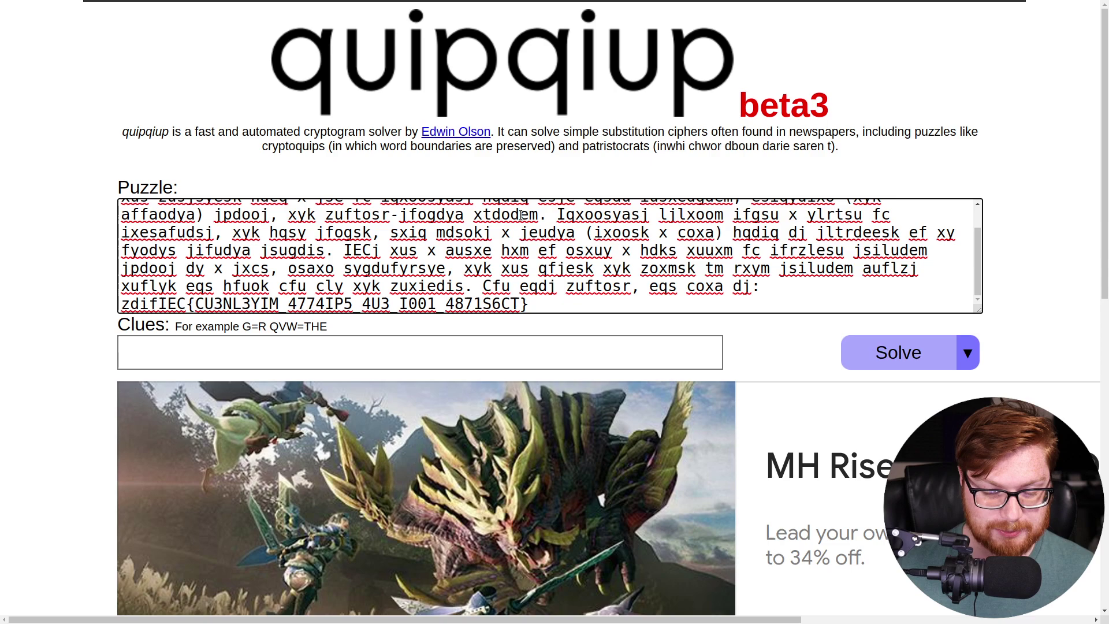
{"action": "left_click", "coordinate": [898, 353]}
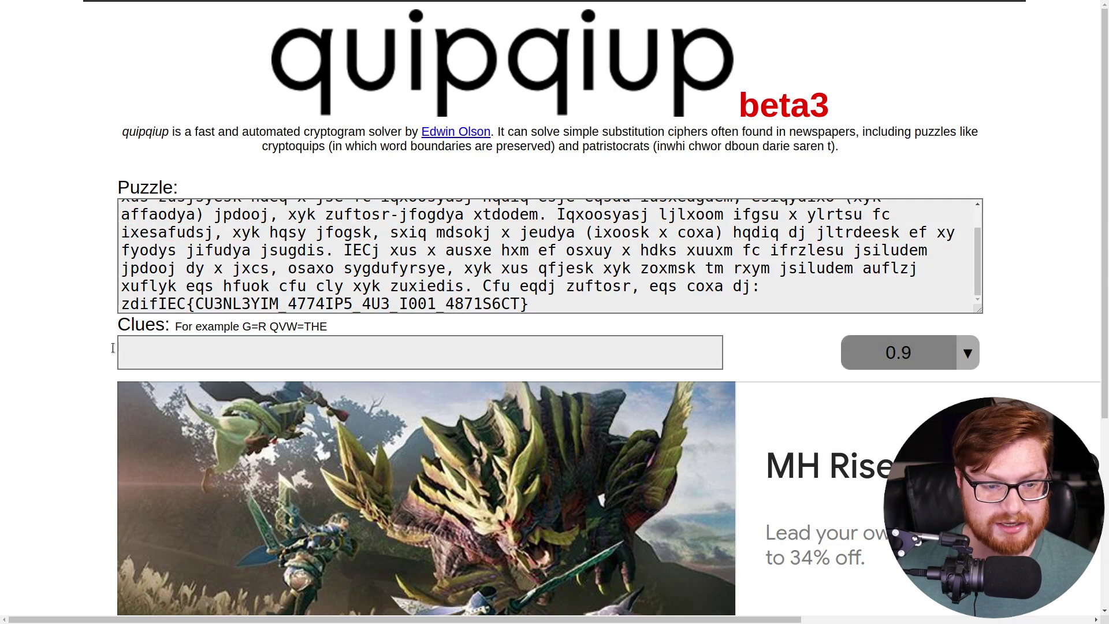
- Copy the decoded picoCTF flag from the top quipqiup solution
{"action": "scroll", "coordinate": [74, 238], "scroll_direction": "down", "scroll_amount": 9}
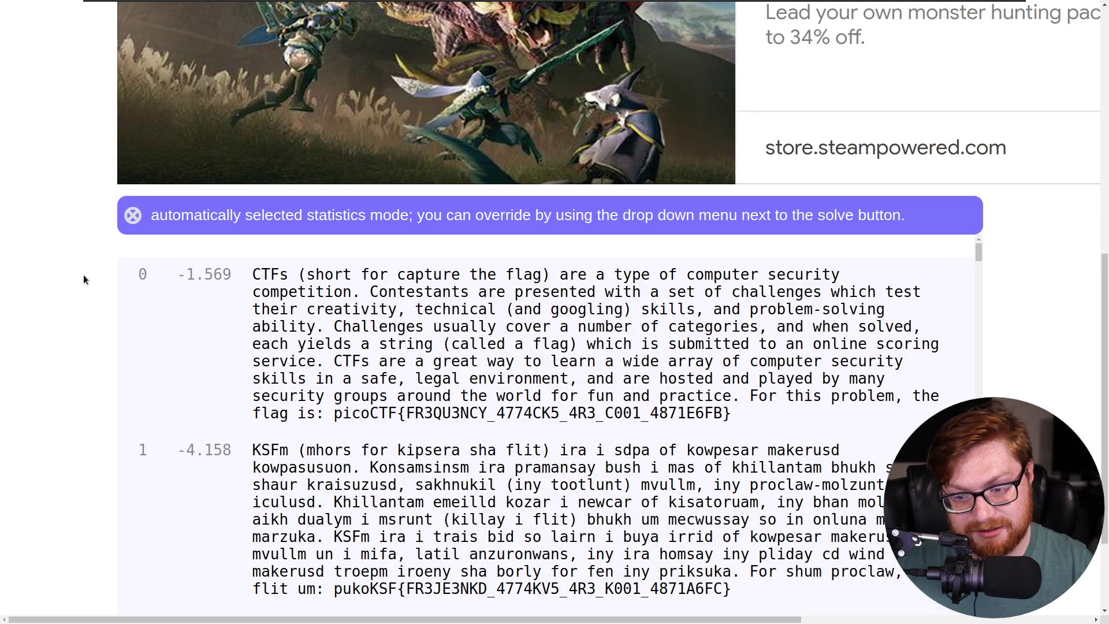
{"action": "left_click_drag", "start_coordinate": [334, 412], "coordinate": [721, 411]}
{"action": "right_click", "coordinate": [738, 415]}
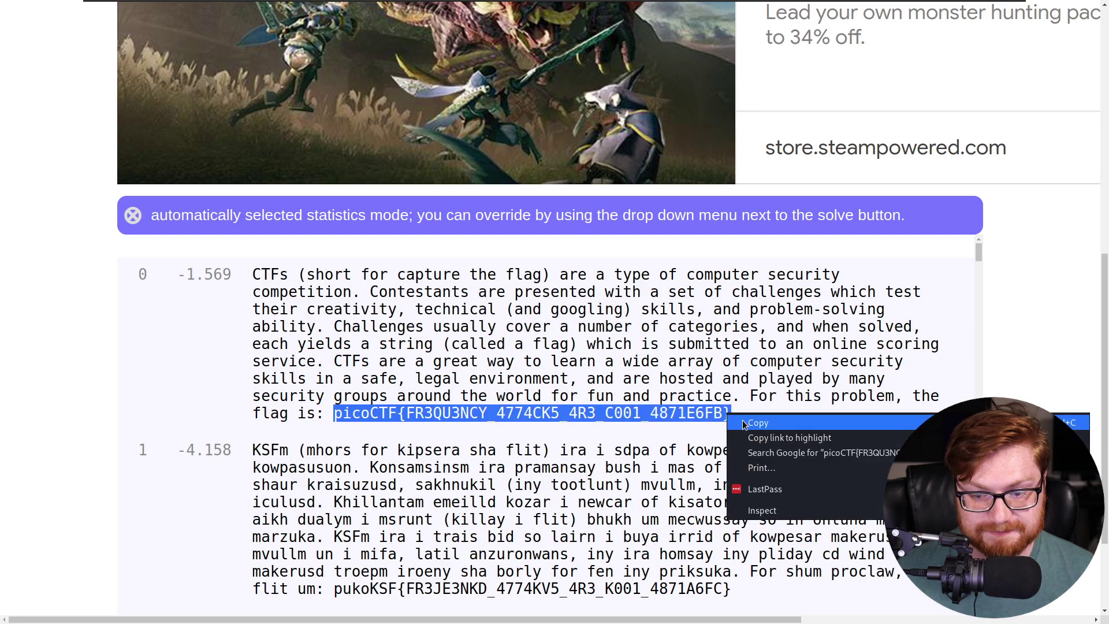
{"action": "left_click", "coordinate": [743, 425]}
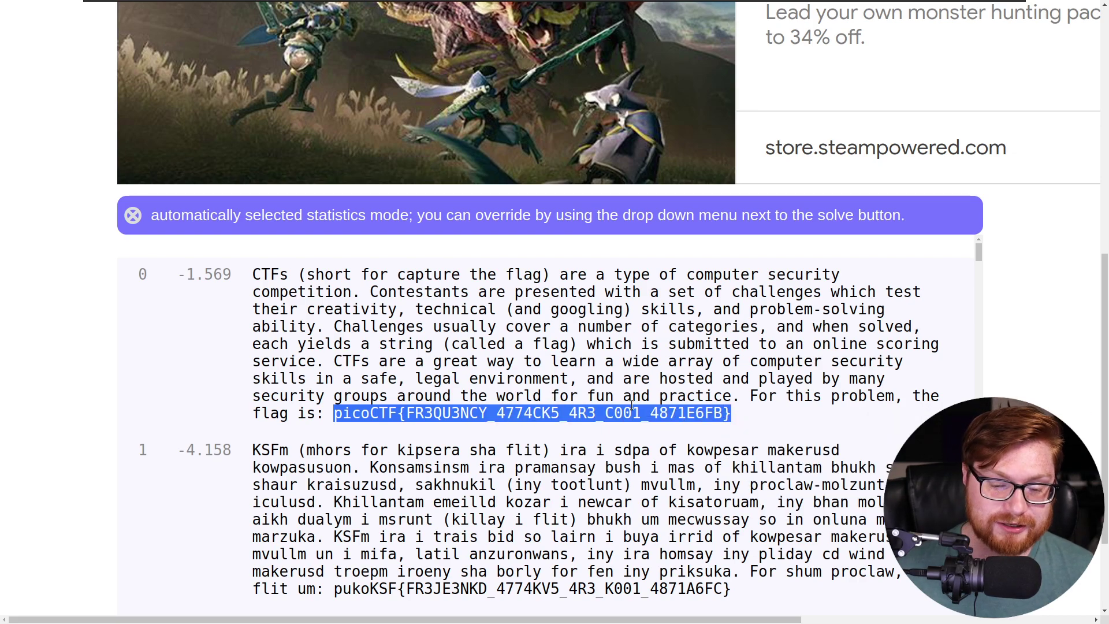
{"action": "key", "text": "alt+Tab"}
- Look over the ciphertext in message.txt, then return to the quipqiup results
{"action": "key", "text": "ctrl+a"}
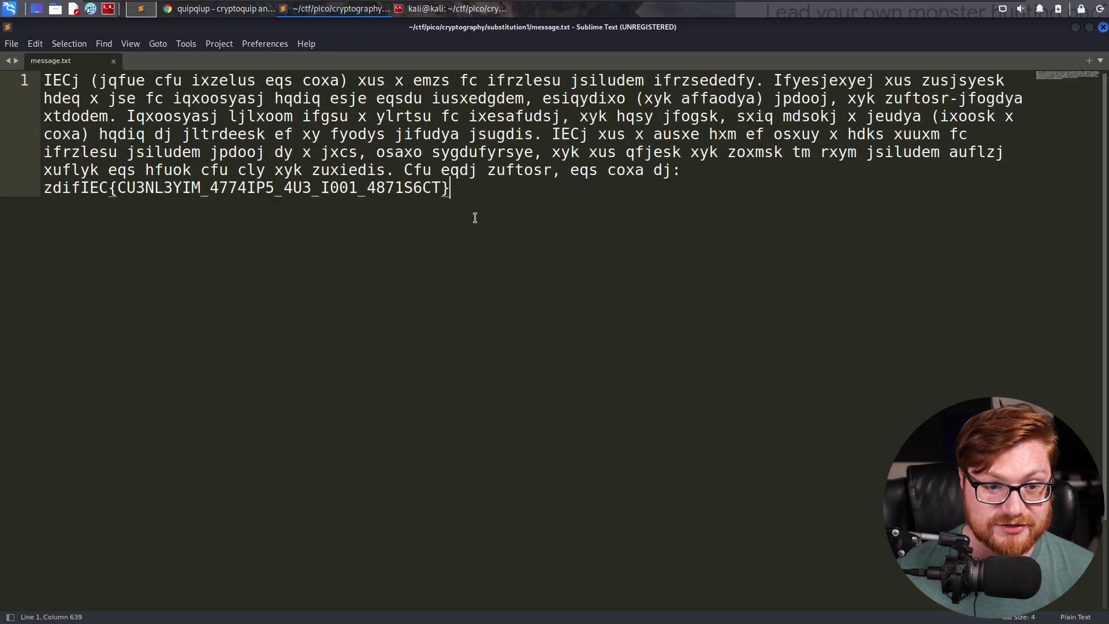
{"action": "left_click", "coordinate": [633, 245]}
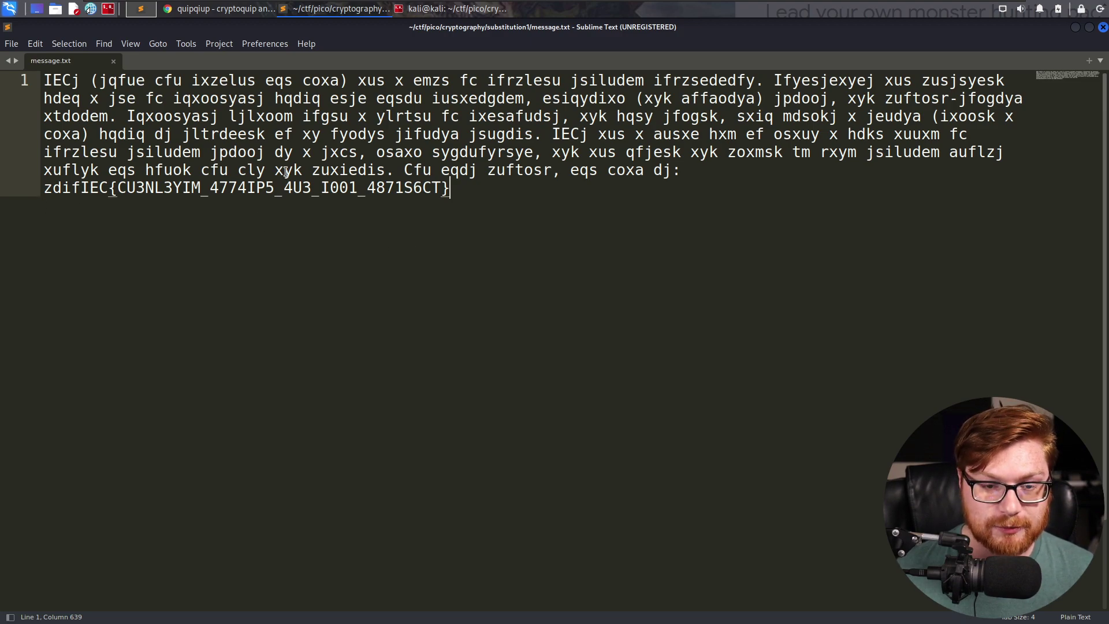
{"action": "key", "text": "alt+Tab"}
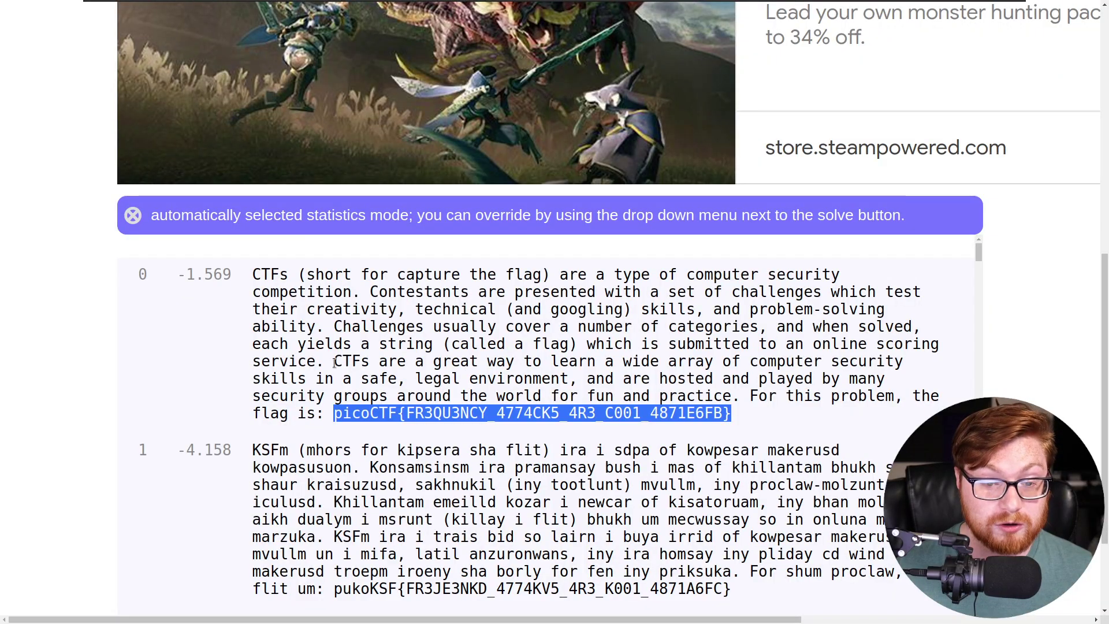
{"action": "left_click", "coordinate": [341, 339]}
- Highlight FR3QU3NCY_4774CK5 in the flag and start typing 'kasiski' in a new tab
{"action": "left_click_drag", "start_coordinate": [404, 412], "coordinate": [547, 416]}
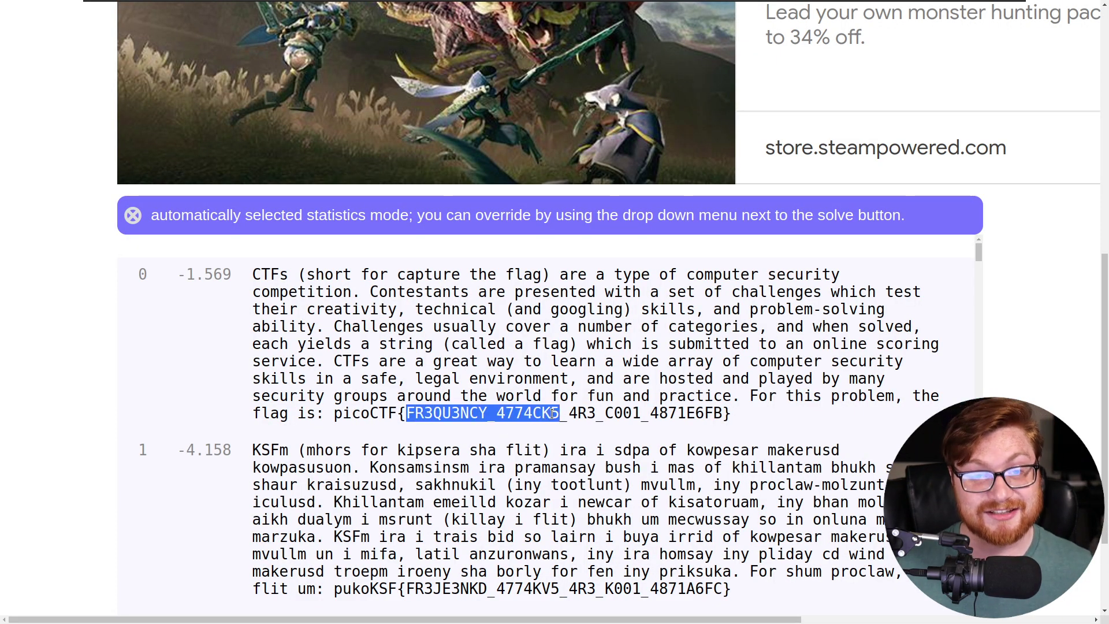
{"action": "key", "text": "ctrl+t"}
{"action": "type", "text": "kasiski"}
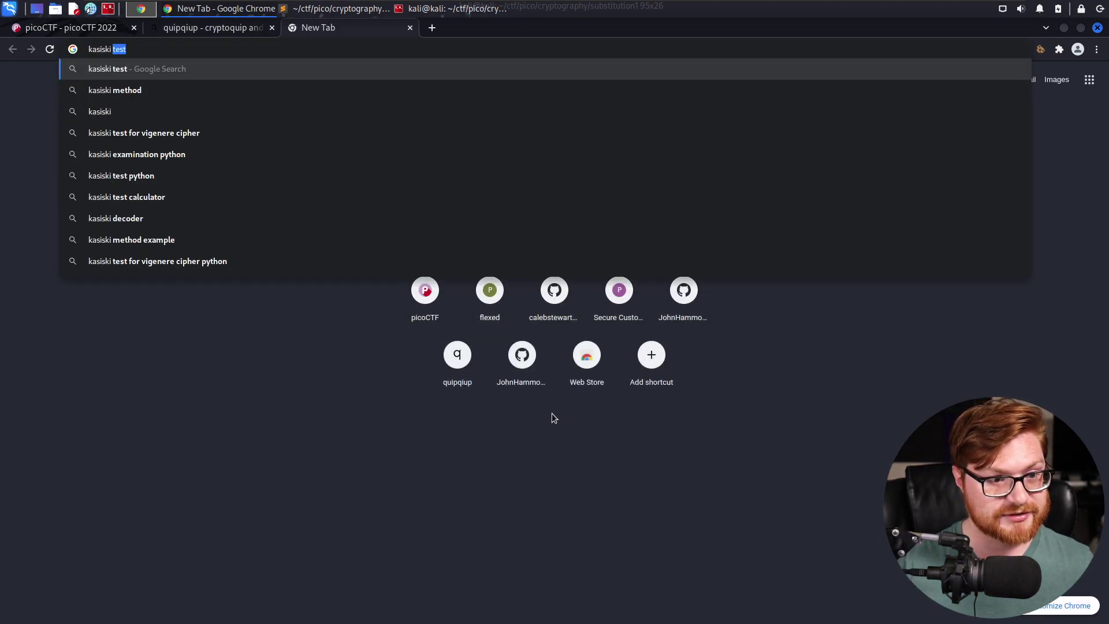
- Search Google for 'kasiski test' and open the Kasiski examination Wikipedia article
{"action": "key", "text": "Return"}
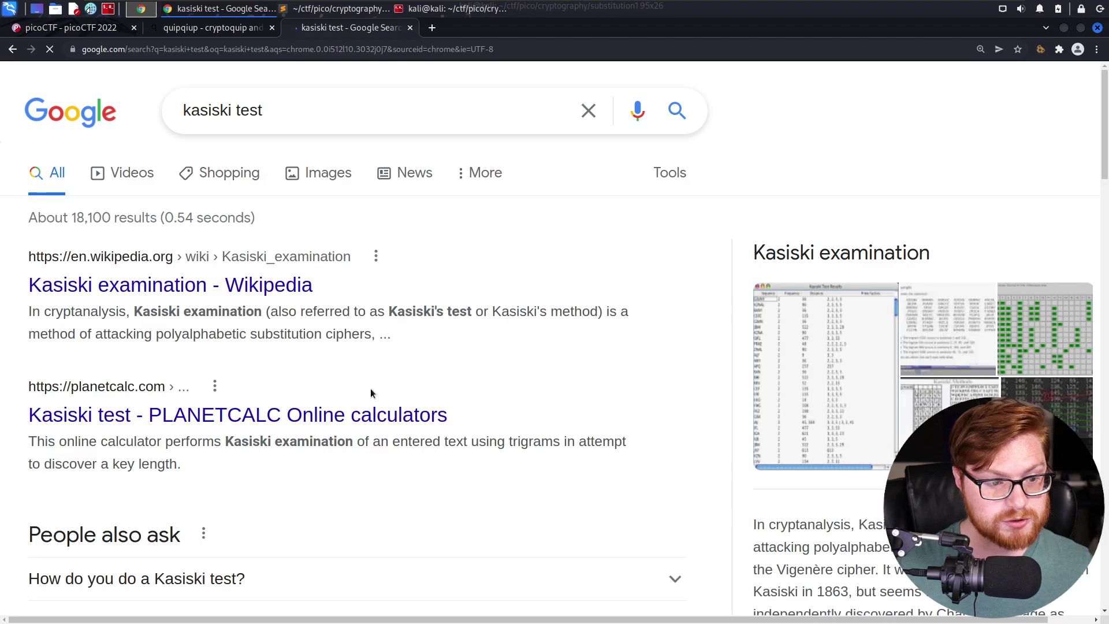
{"action": "left_click", "coordinate": [225, 287]}
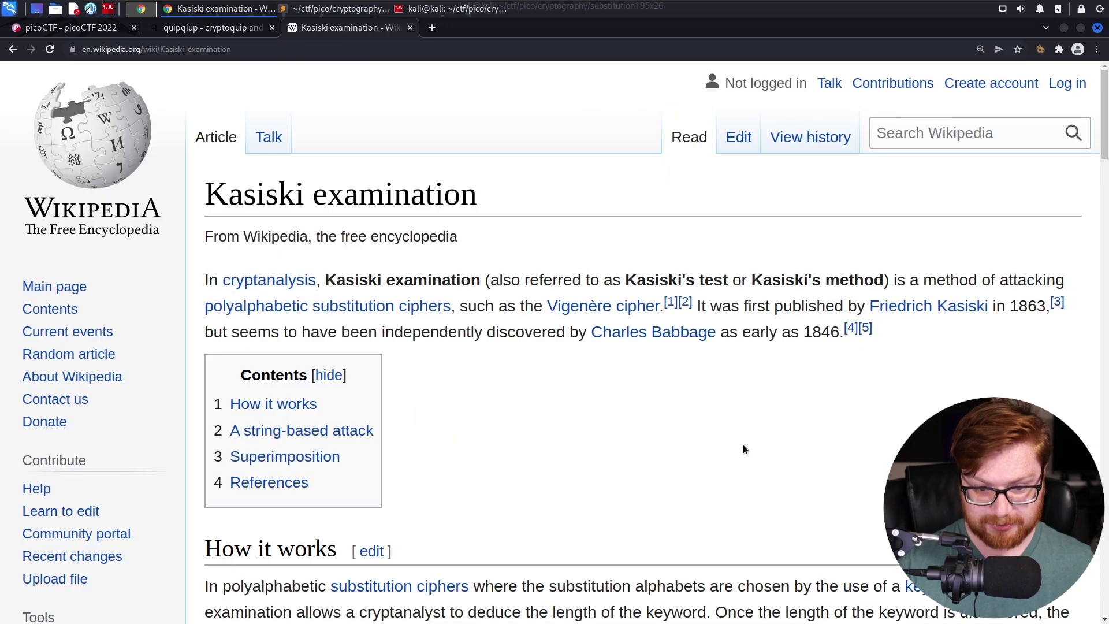
{"action": "key", "text": "F11"}
{"action": "scroll", "coordinate": [762, 374], "scroll_direction": "down", "scroll_amount": 3}
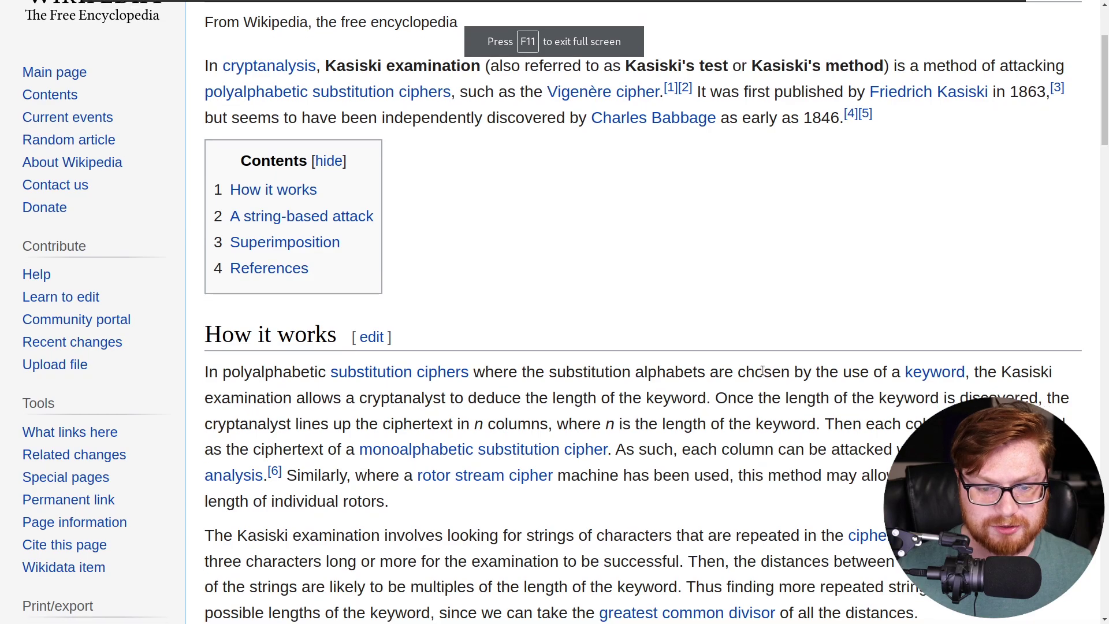
{"action": "scroll", "coordinate": [762, 370], "scroll_direction": "down", "scroll_amount": 4}
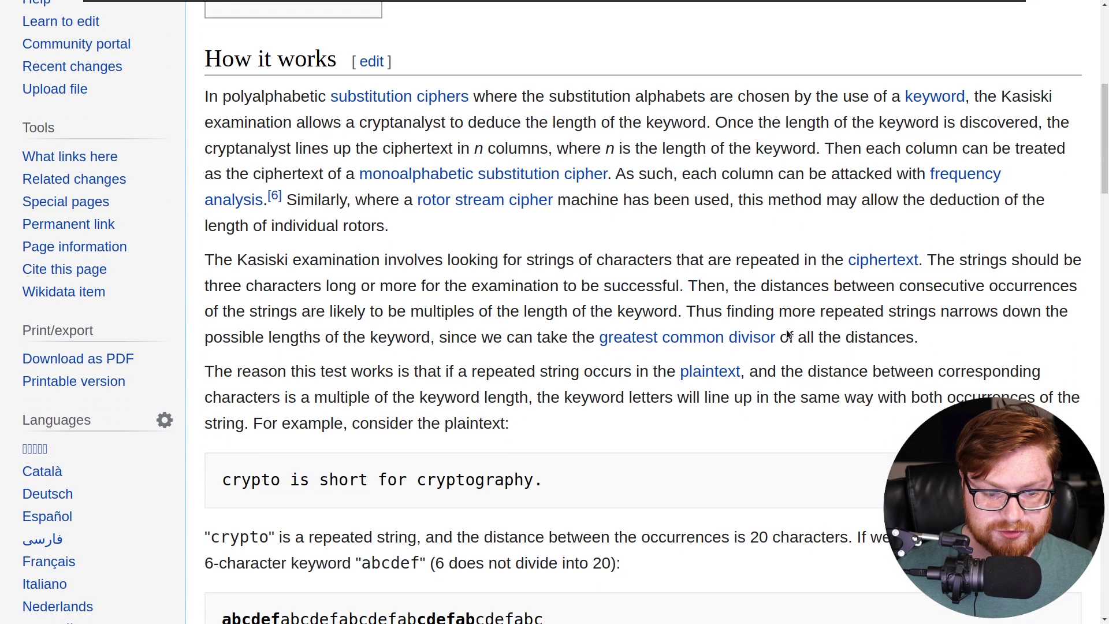
{"action": "scroll", "coordinate": [787, 335], "scroll_direction": "down", "scroll_amount": 5}
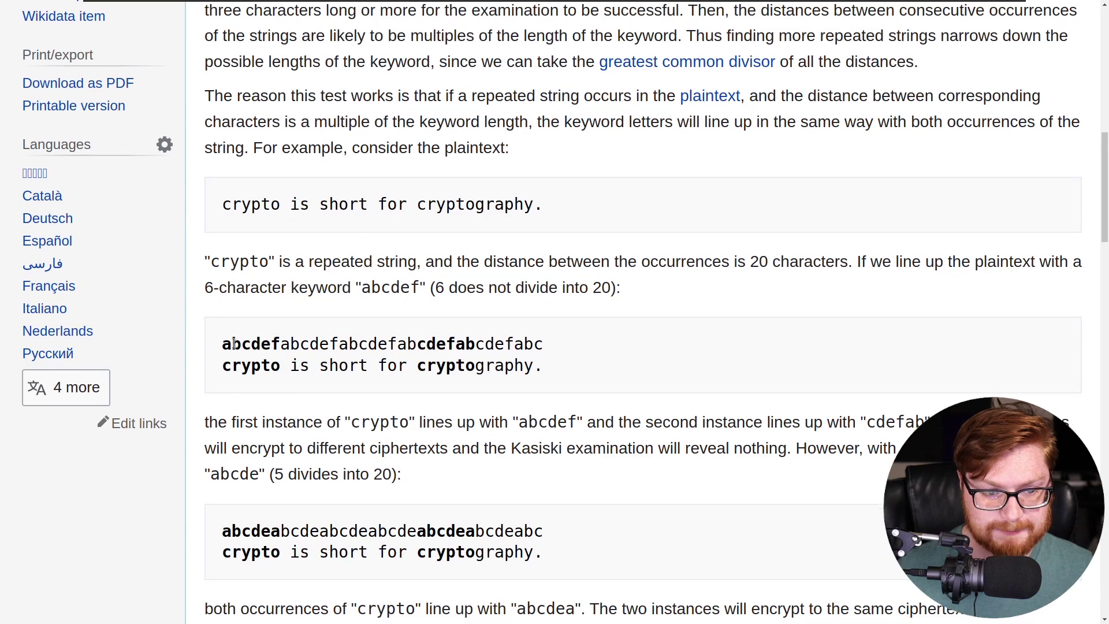
{"action": "left_click_drag", "start_coordinate": [274, 344], "coordinate": [495, 344]}
{"action": "left_click", "coordinate": [613, 345]}
{"action": "scroll", "coordinate": [684, 335], "scroll_direction": "down", "scroll_amount": 5}
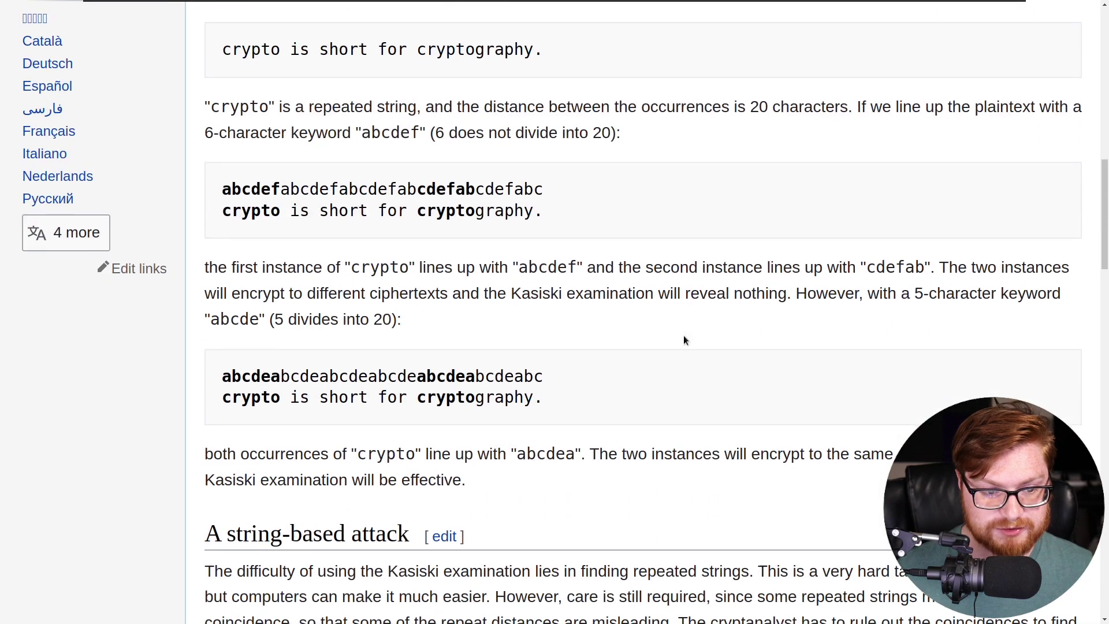
{"action": "scroll", "coordinate": [599, 336], "scroll_direction": "down", "scroll_amount": 4}
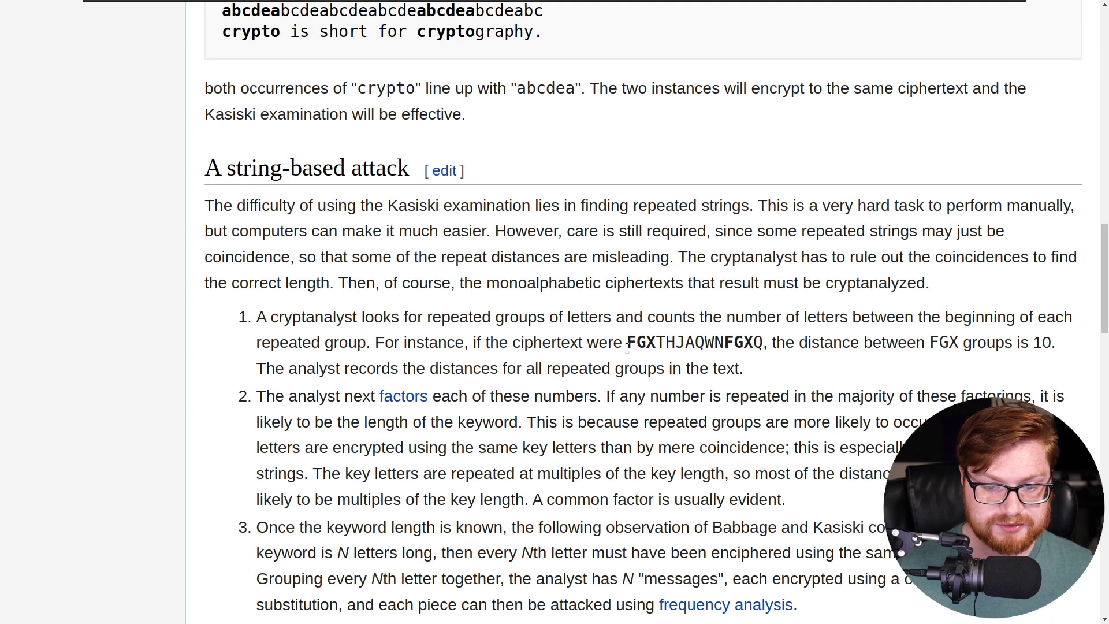
{"action": "left_click_drag", "start_coordinate": [627, 347], "coordinate": [724, 346]}
{"action": "scroll", "coordinate": [728, 346], "scroll_direction": "down", "scroll_amount": 5}
{"action": "left_click", "coordinate": [448, 410]}
{"action": "scroll", "coordinate": [448, 410], "scroll_direction": "down", "scroll_amount": 3}
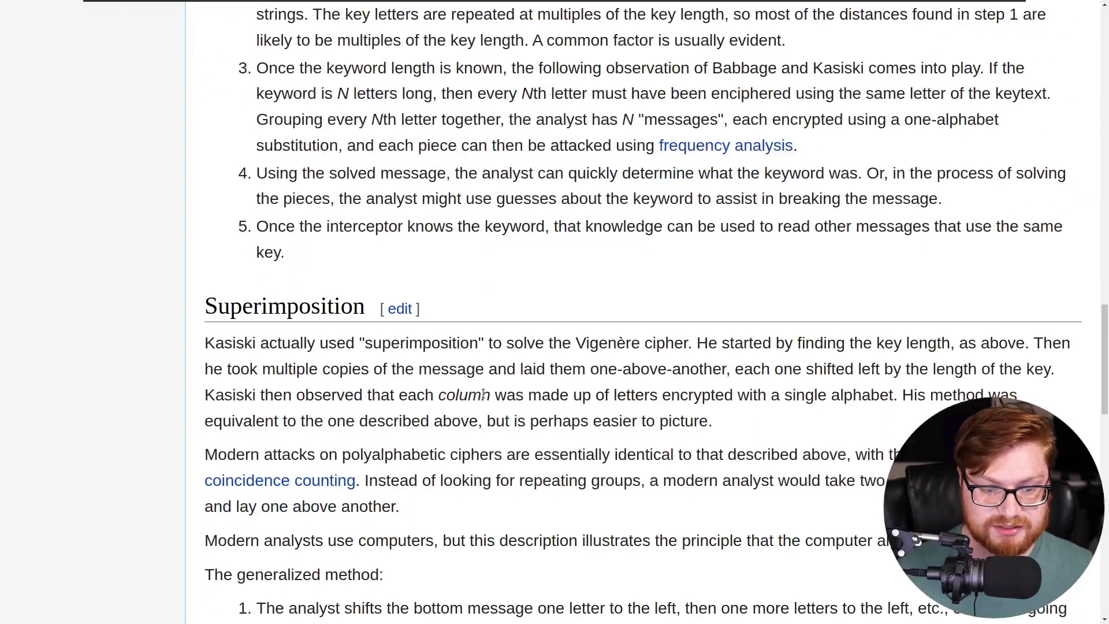
{"action": "scroll", "coordinate": [492, 381], "scroll_direction": "down", "scroll_amount": 4}
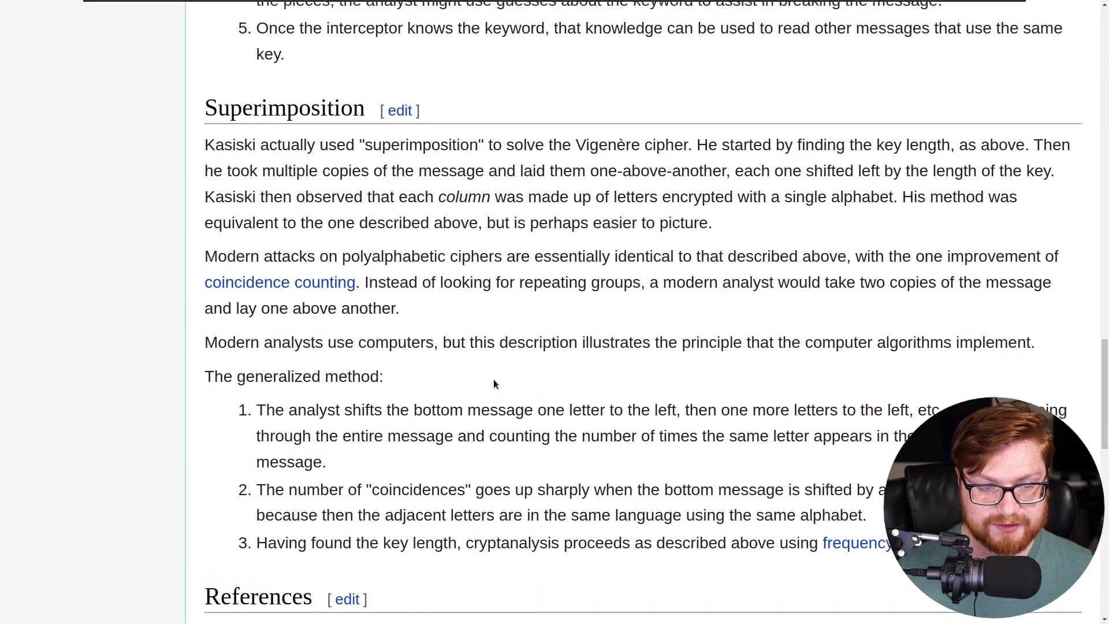
{"action": "key", "text": "Home"}
{"action": "left_click_drag", "start_coordinate": [205, 128], "coordinate": [539, 129]}
{"action": "left_click", "coordinate": [540, 132]}
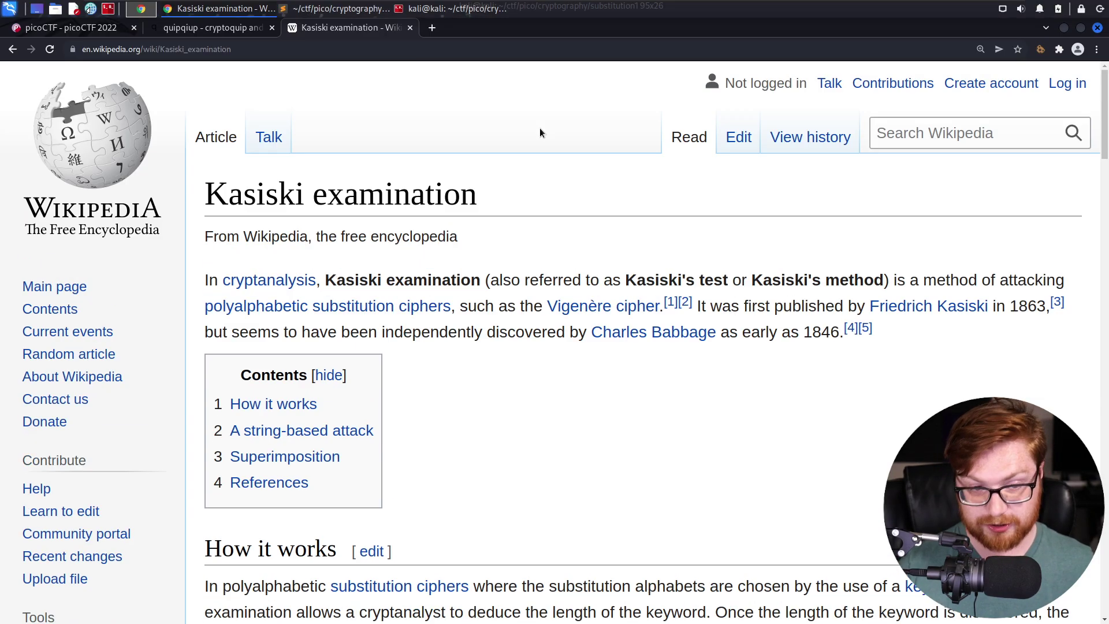
- Return to the quipqiup results and view its page source and the quipqiup_min.js script
{"action": "key", "text": "ctrl+shift+Tab"}
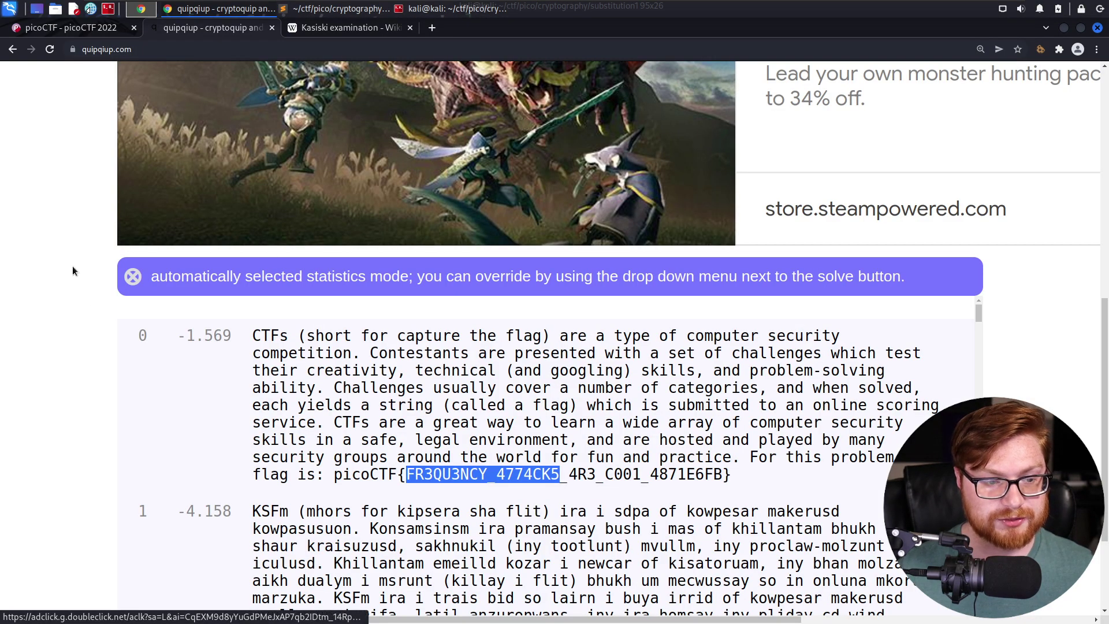
{"action": "left_click", "coordinate": [71, 266]}
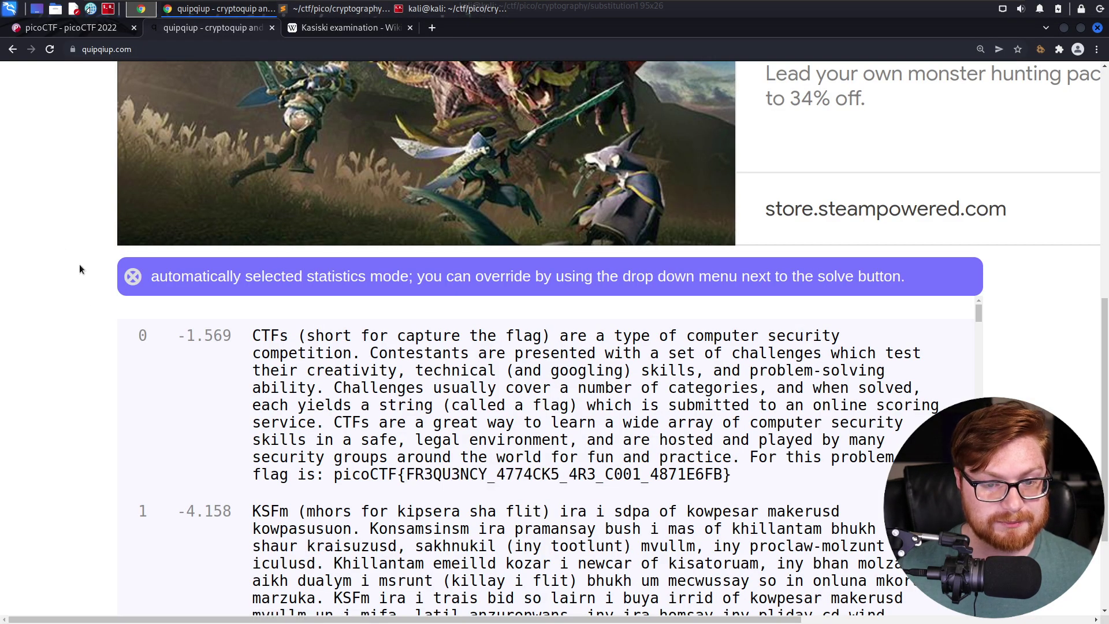
{"action": "scroll", "coordinate": [85, 268], "scroll_direction": "up", "scroll_amount": 5}
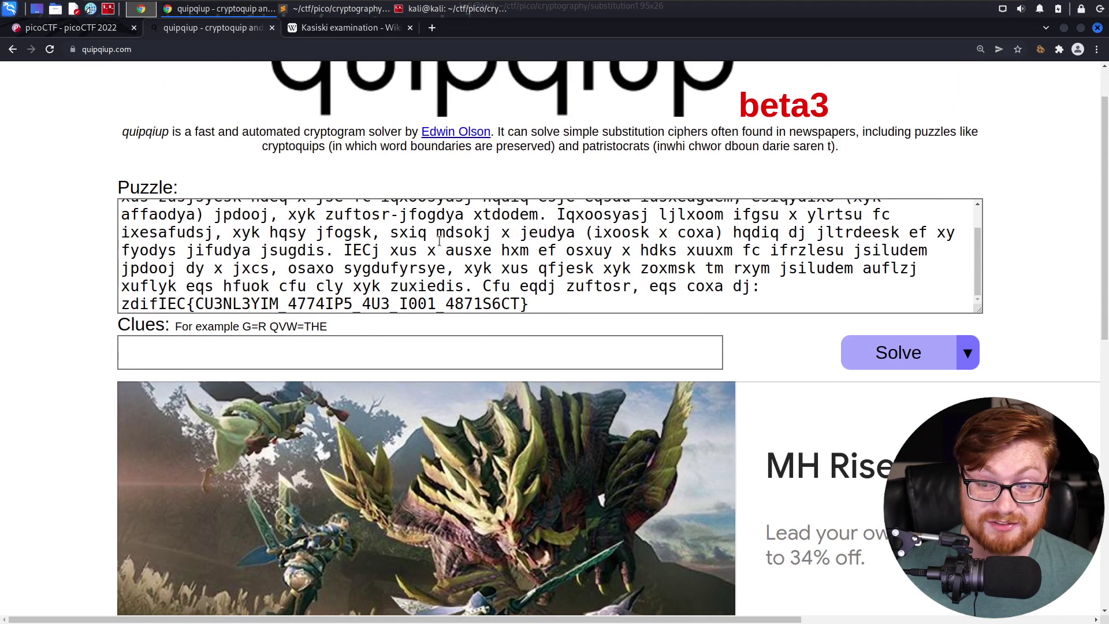
{"action": "scroll", "coordinate": [920, 148], "scroll_direction": "down", "scroll_amount": 5}
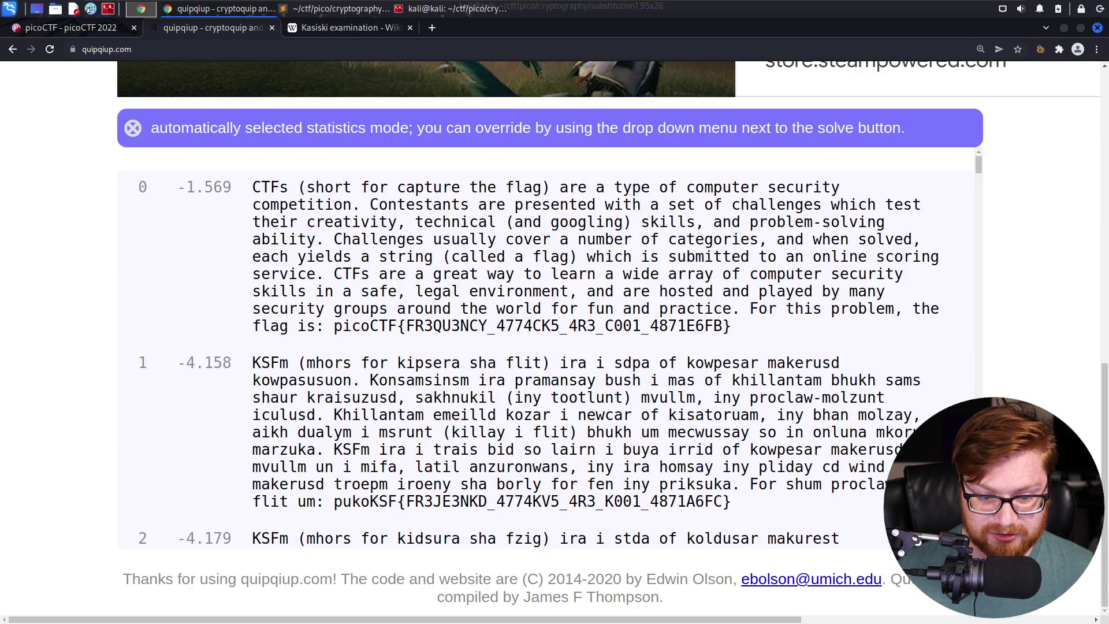
{"action": "key", "text": "ctrl+u"}
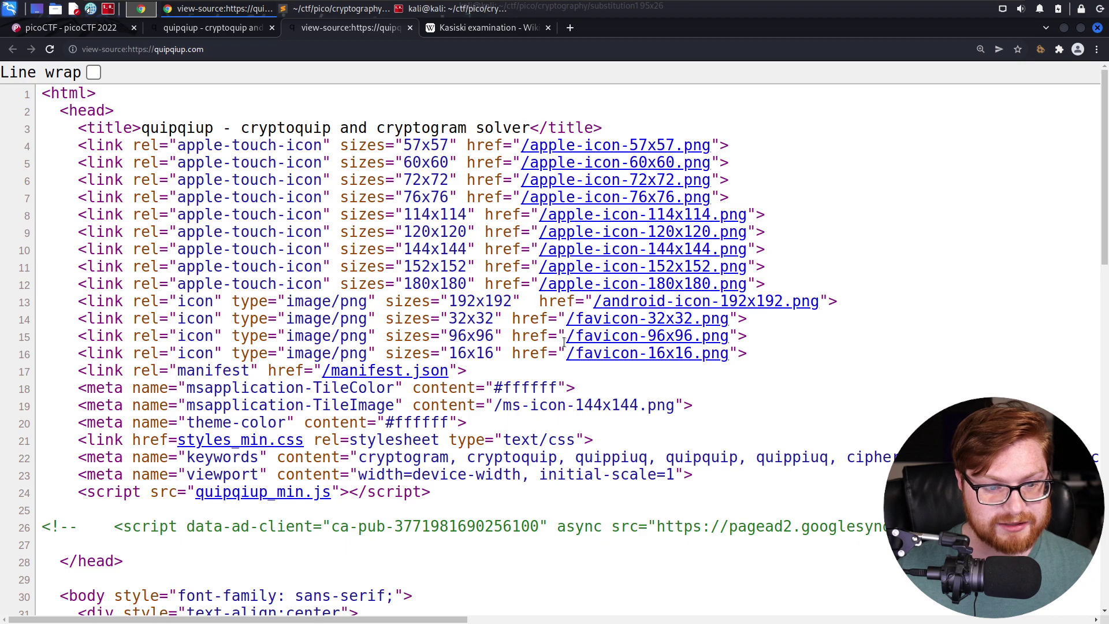
{"action": "scroll", "coordinate": [261, 423], "scroll_direction": "down", "scroll_amount": 2}
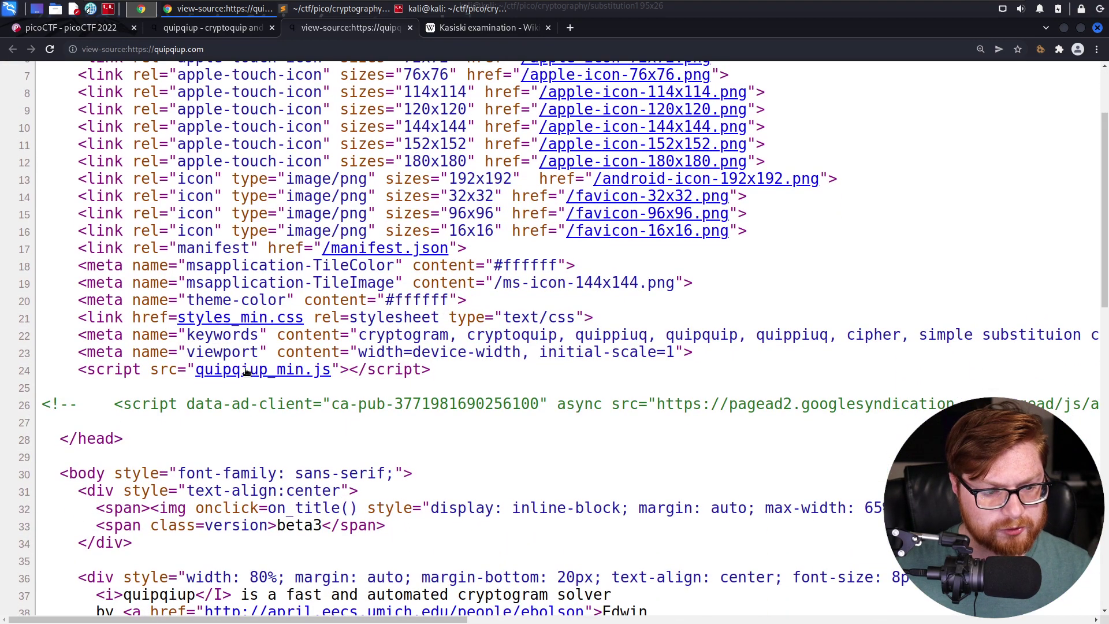
{"action": "left_click", "coordinate": [245, 370]}
{"action": "left_click_drag", "start_coordinate": [64, 87], "coordinate": [379, 181]}
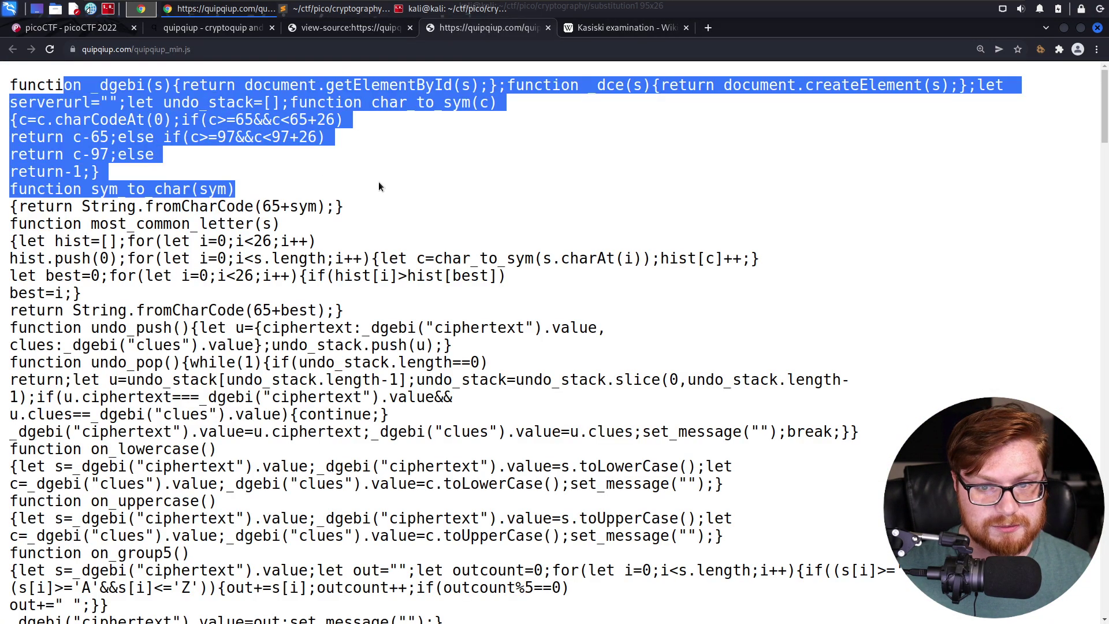
{"action": "left_click", "coordinate": [378, 181]}
{"action": "scroll", "coordinate": [379, 181], "scroll_direction": "down", "scroll_amount": 6}
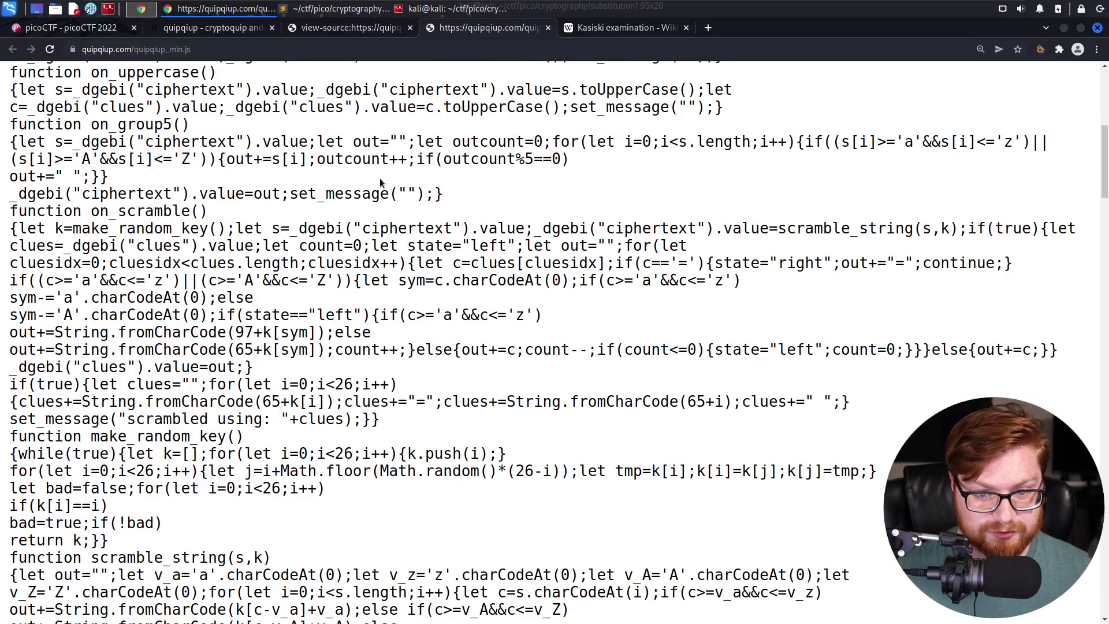
{"action": "scroll", "coordinate": [379, 177], "scroll_direction": "down", "scroll_amount": 13}
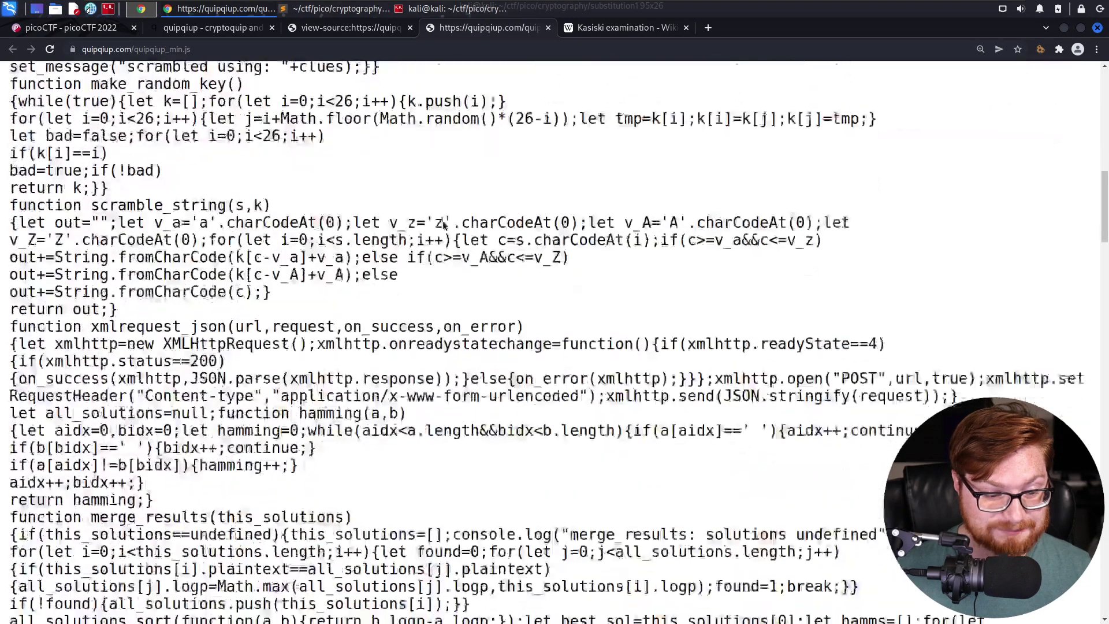
- Close the script and page-source tabs and go back to the top of quipqiup
{"action": "key", "text": "ctrl+w"}
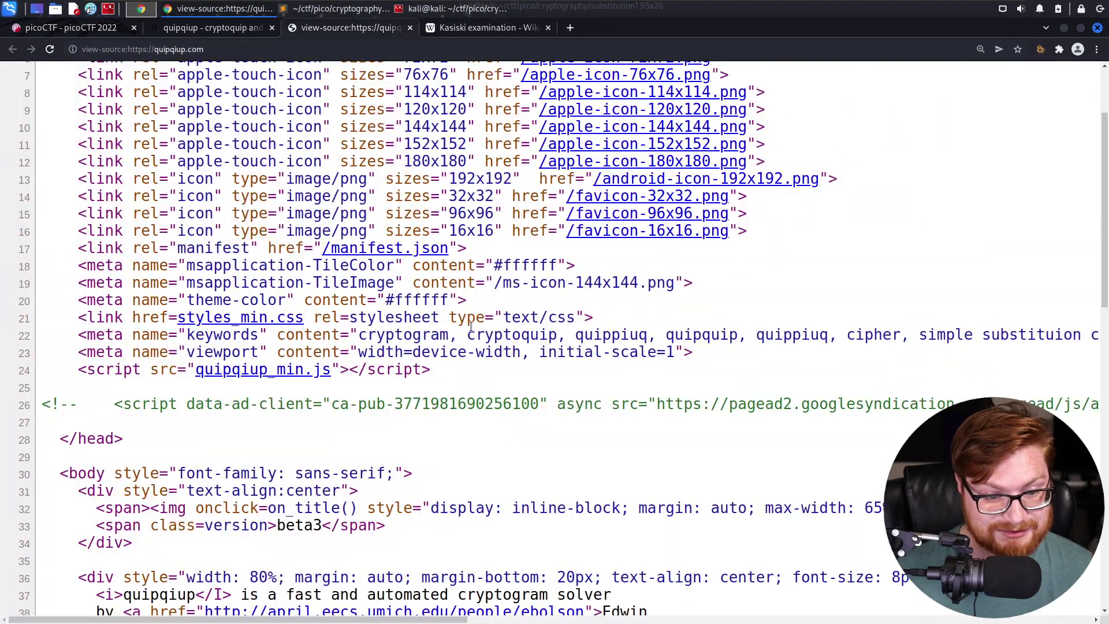
{"action": "scroll", "coordinate": [468, 329], "scroll_direction": "down", "scroll_amount": 10}
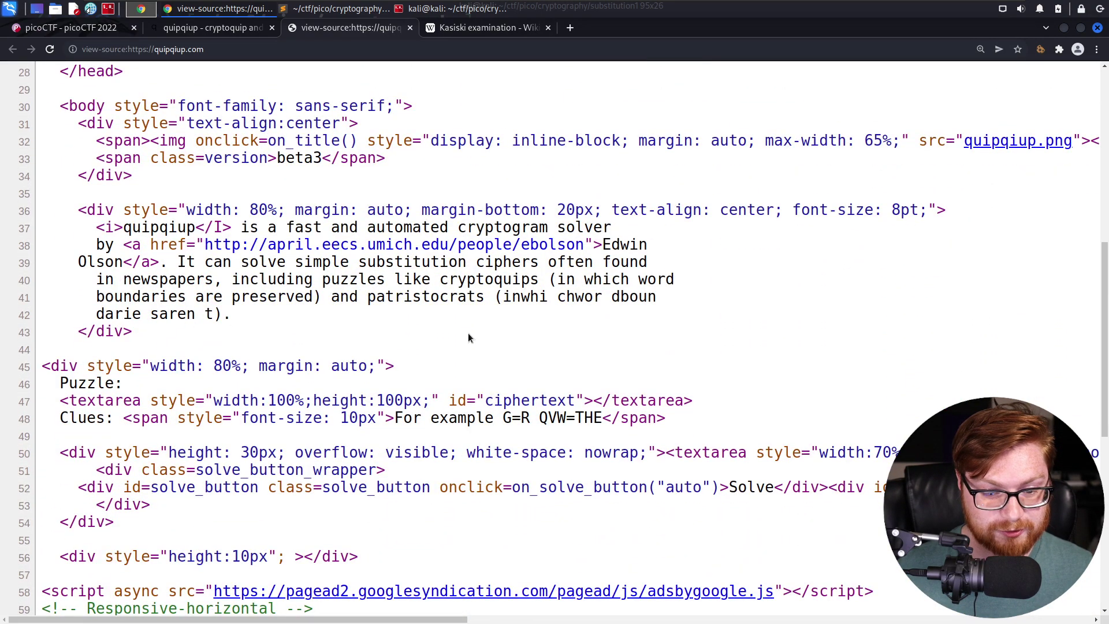
{"action": "key", "text": "ctrl+w"}
{"action": "key", "text": "ctrl+shift+Tab"}
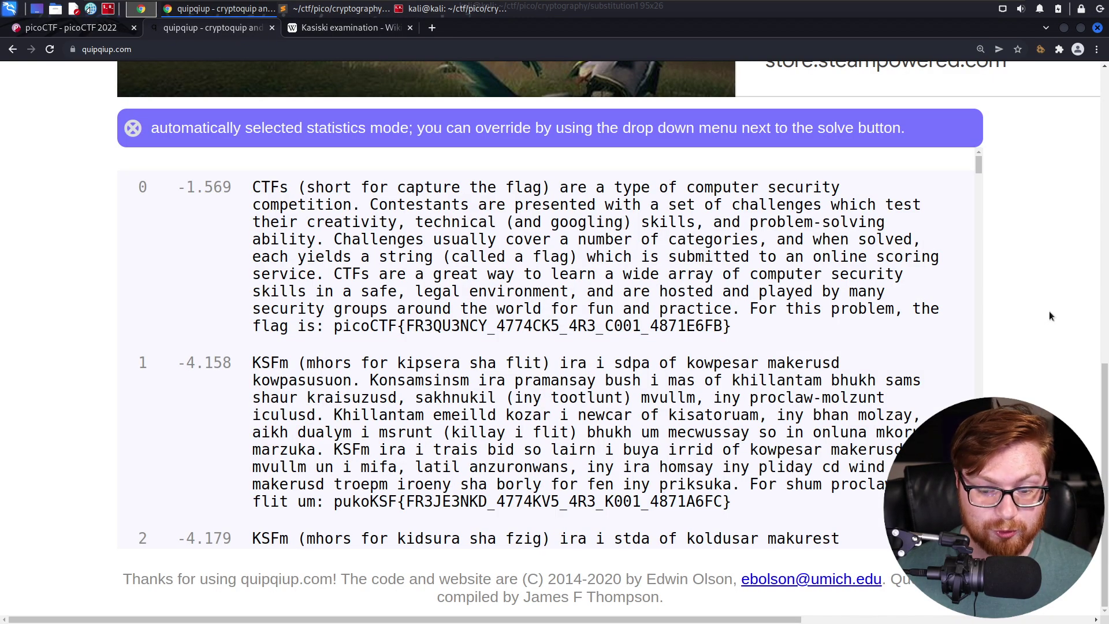
{"action": "key", "text": "Home"}
- Switch to Terminator and recall the earlier echo command from history
{"action": "key", "text": "alt+Tab"}
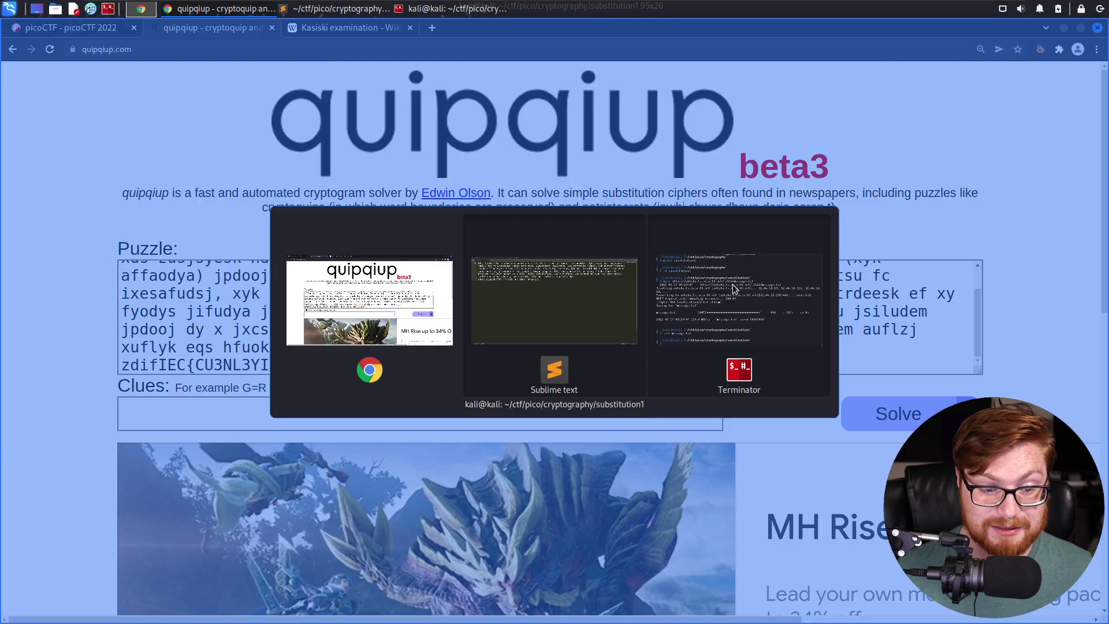
{"action": "key", "text": "alt+Tab"}
{"action": "key", "text": "Tab"}
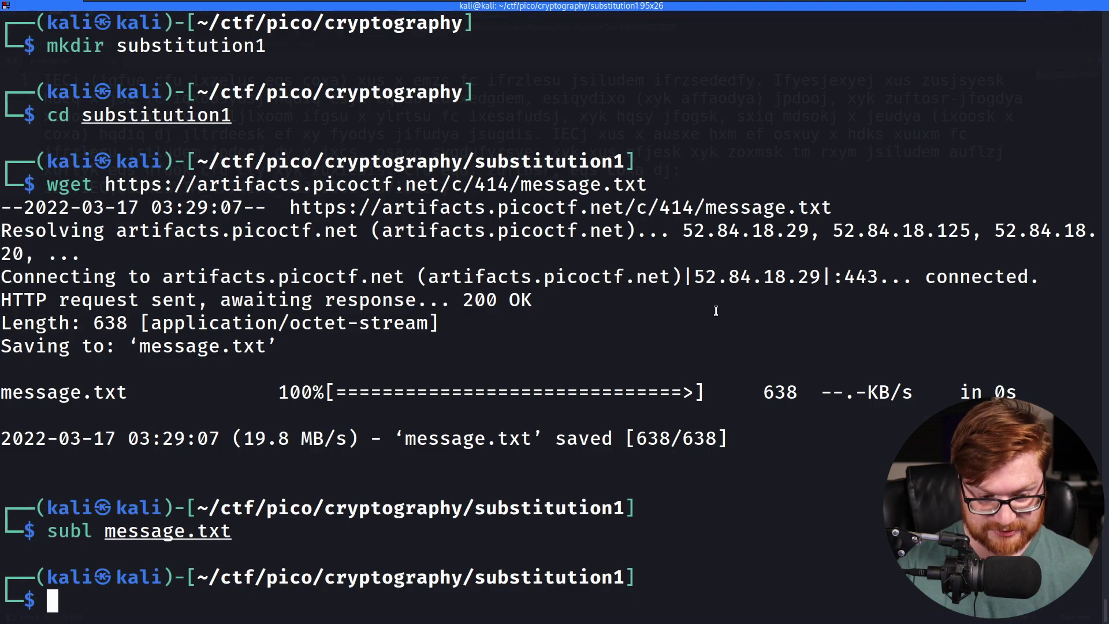
{"action": "type", "text": "picoCTF{FR3QU3NCY_4774CK5_4R3_C001_4871E6FB}"}
{"action": "key", "text": "ctrl+u"}
{"action": "key", "text": "Up"}
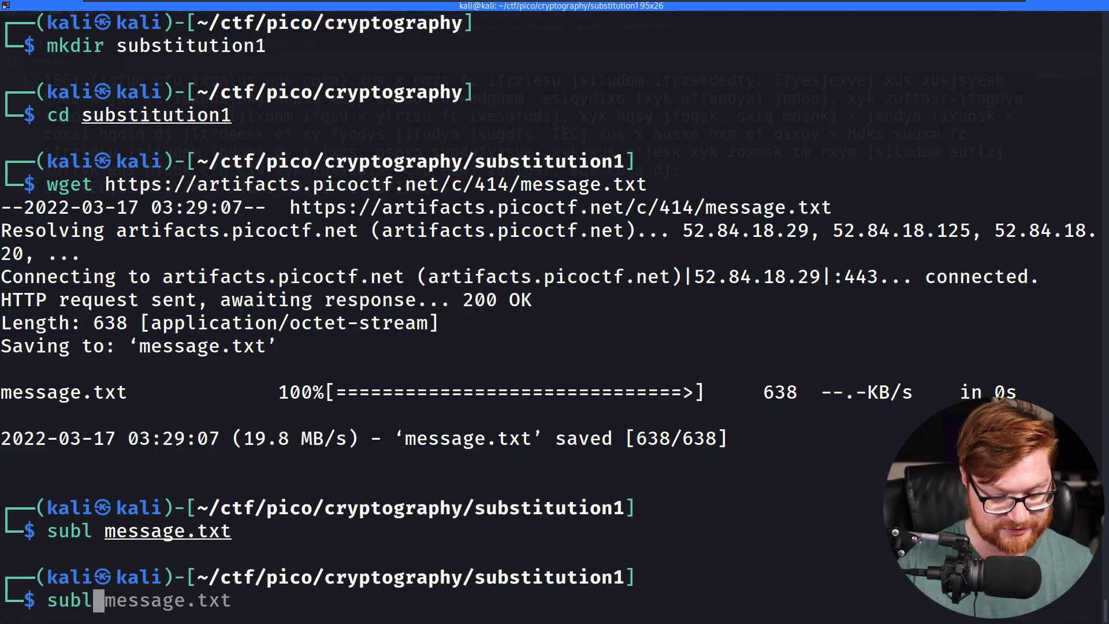
{"action": "key", "text": "Up"}
{"action": "key", "text": "Right"}
{"action": "key", "text": "Right"}
- Put the pasted flag in the echo command, save it to flag.txt, then run finish
{"action": "key", "text": "ctrl+l"}
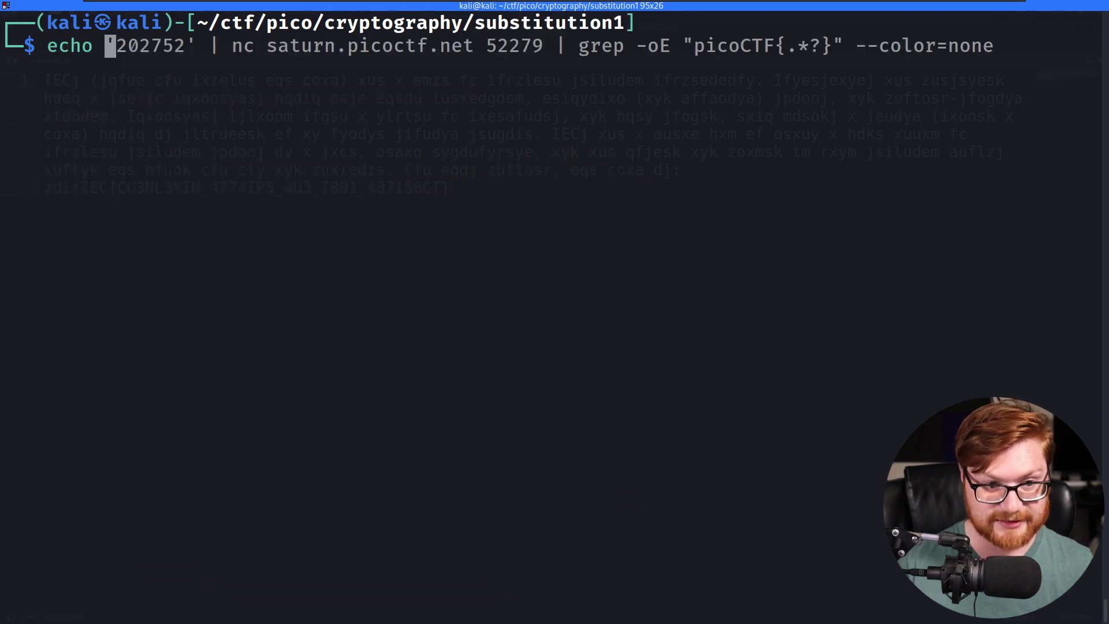
{"action": "key", "text": "ctrl+k"}
{"action": "type", "text": "picoCTF{FR3QU3NCY_4774CK5_4R3_C001_4871E6FB}"}
{"action": "type", "text": "' > flag.txt"}
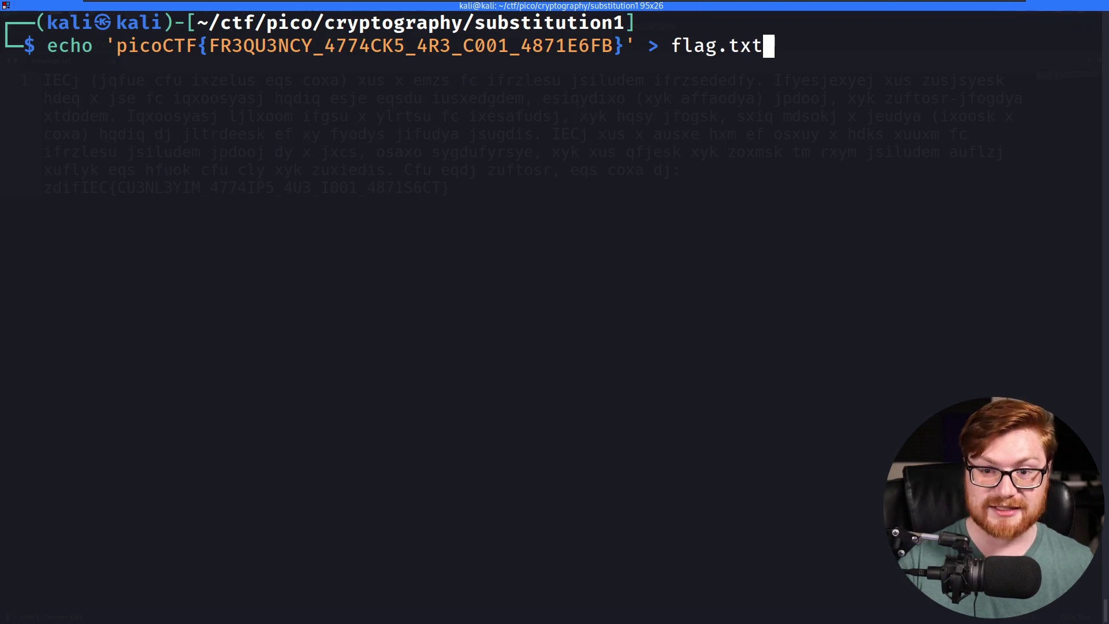
{"action": "key", "text": "Return"}
{"action": "type", "text": "finish"}
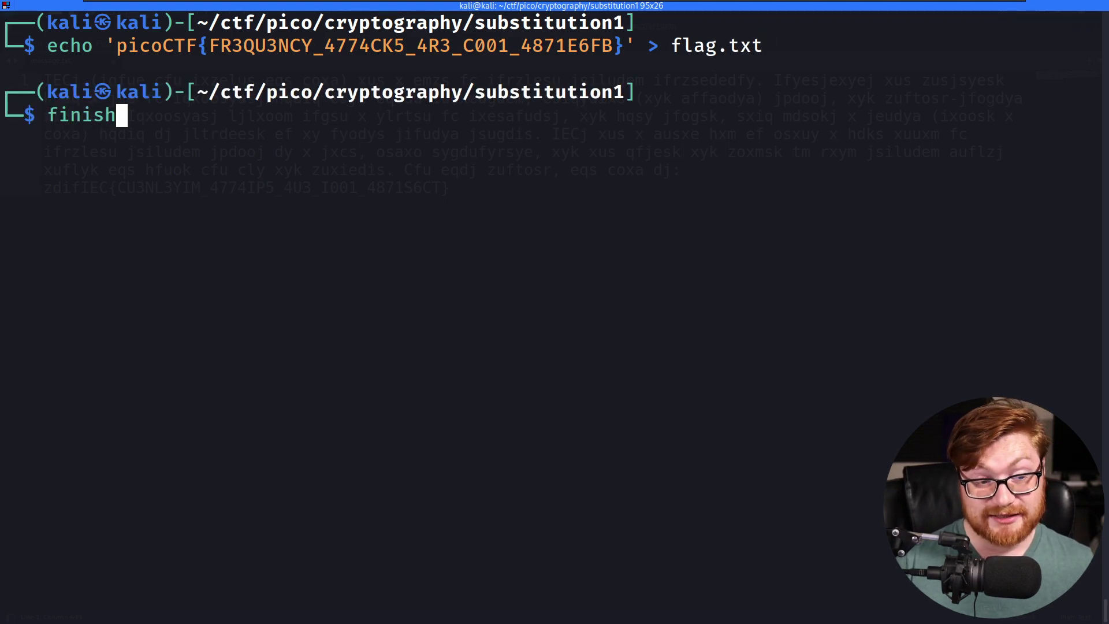
{"action": "key", "text": "Return"}
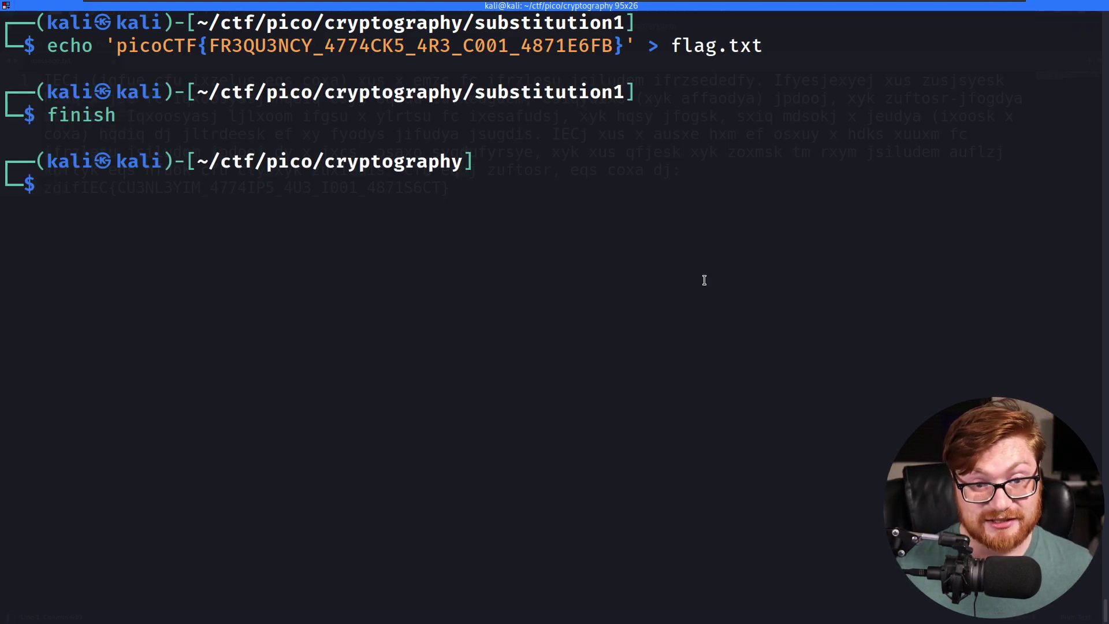
{"action": "key", "text": "alt+Tab"}
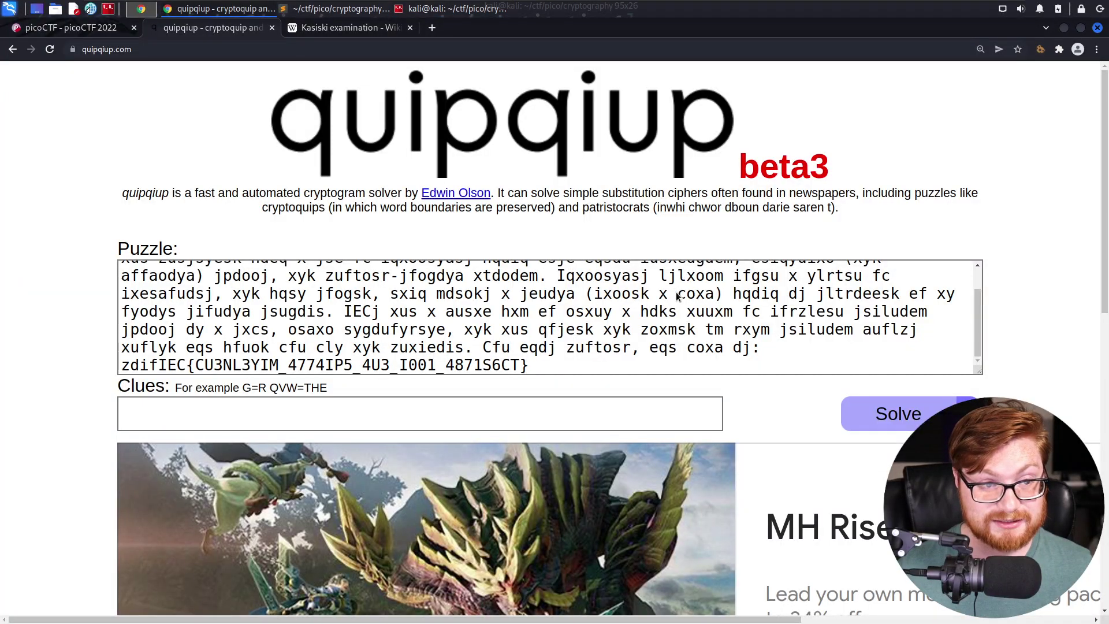
- Paste the decrypted flag into the substitution1 flag field and submit it
{"action": "key", "text": "ctrl+shift+Tab"}
{"action": "left_click", "coordinate": [434, 552]}
{"action": "key", "text": "ctrl+v"}
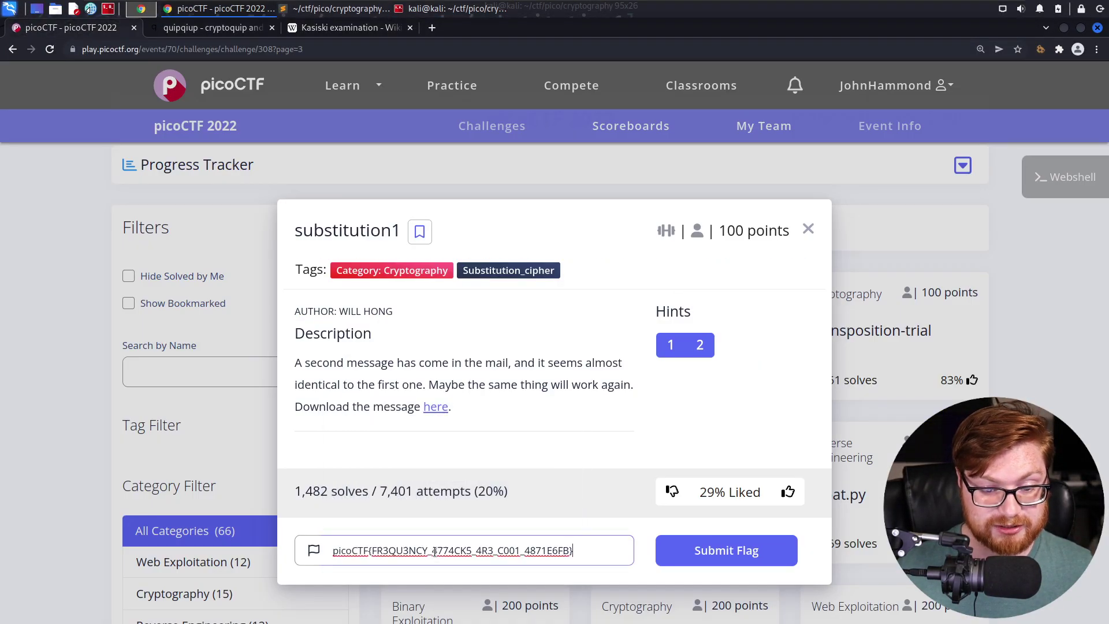
{"action": "key", "text": "Return"}
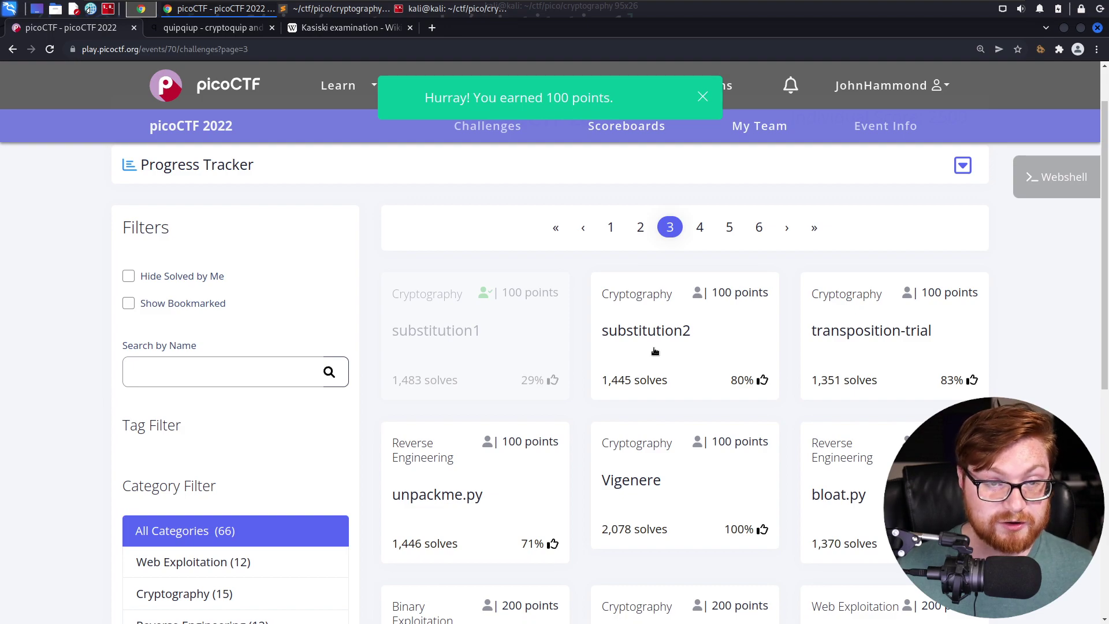
- Filter the challenge list to the Cryptography category to see substitution1 marked solved
{"action": "key", "text": "alt+Tab"}
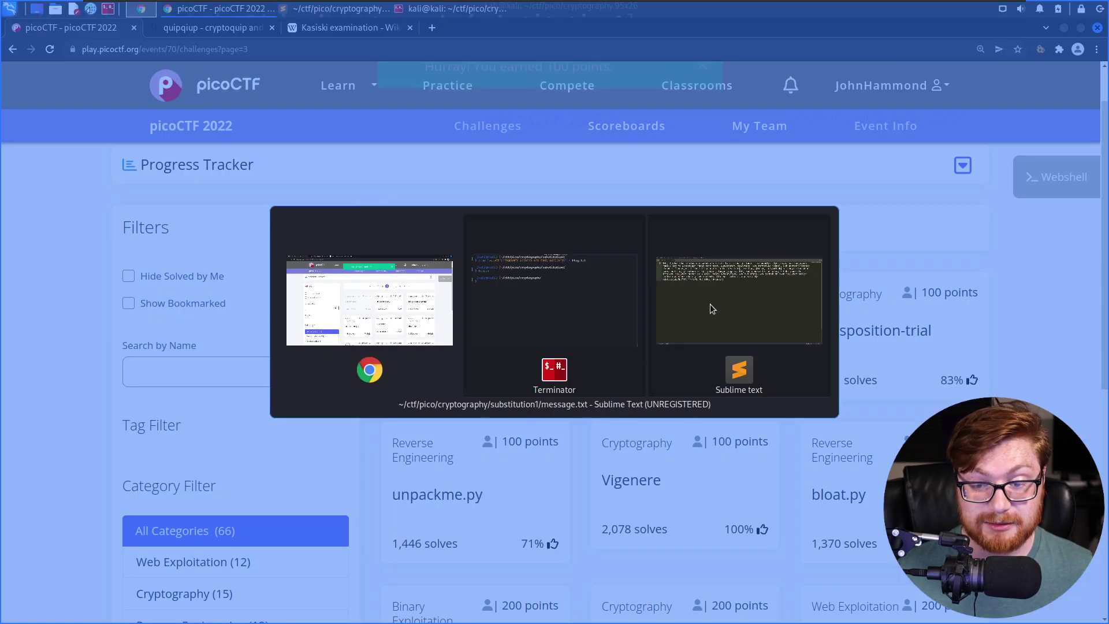
{"action": "key", "text": "Escape"}
{"action": "scroll", "coordinate": [963, 357], "scroll_direction": "down", "scroll_amount": 2}
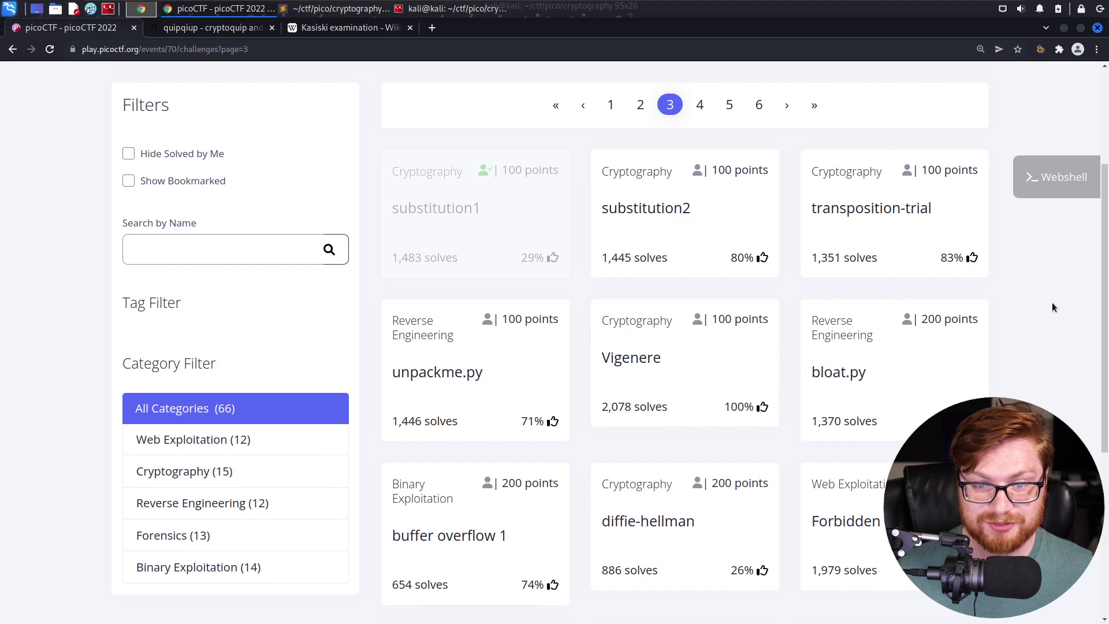
{"action": "left_click", "coordinate": [195, 474]}
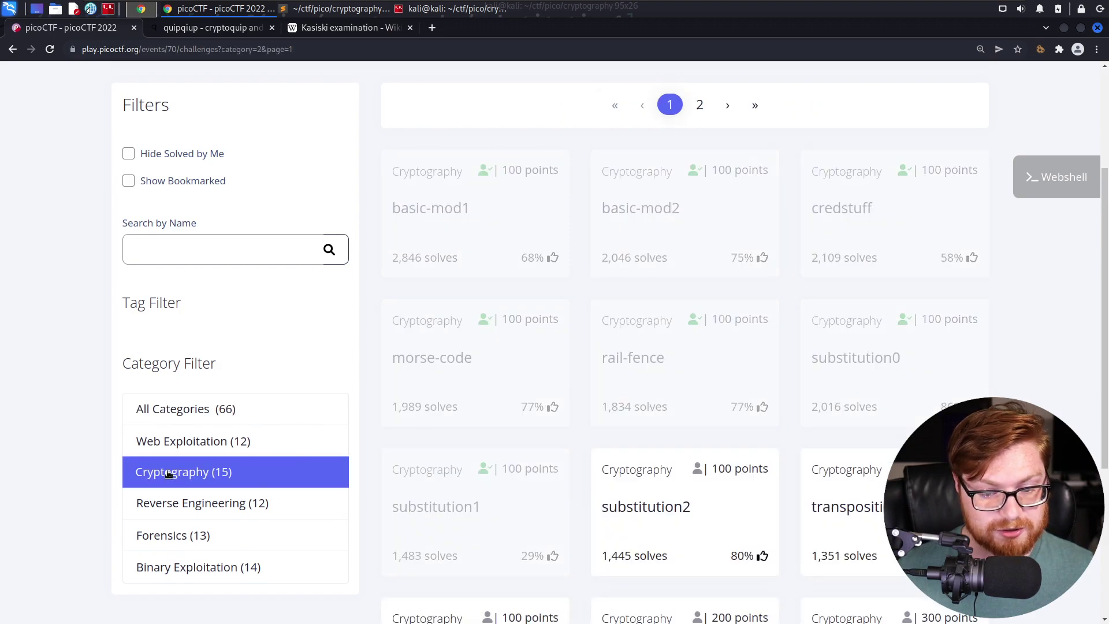
{"action": "scroll", "coordinate": [651, 382], "scroll_direction": "down", "scroll_amount": 4}
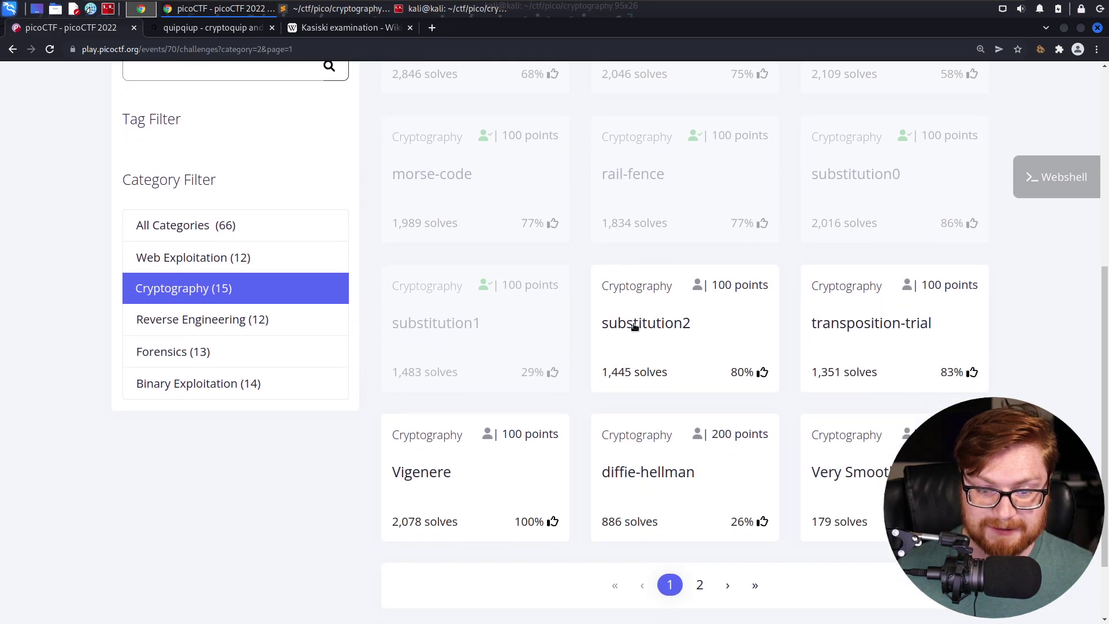
{"action": "scroll", "coordinate": [1009, 288], "scroll_direction": "up", "scroll_amount": 6}
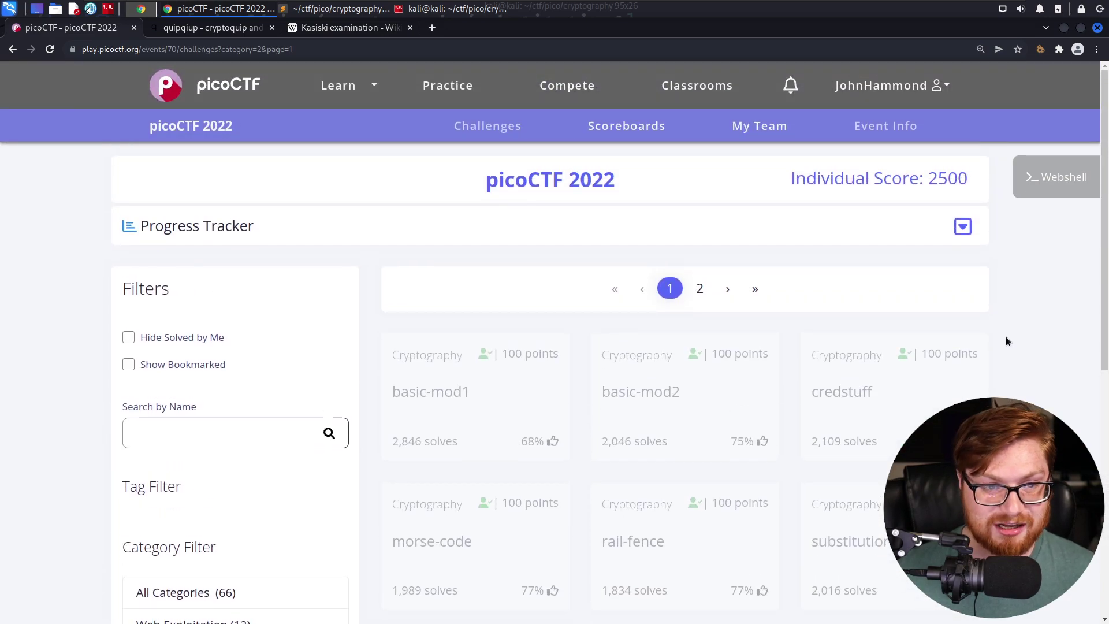
- Return to Sublime Text showing the substitution1 message.txt ciphertext with its encoded flag
{"action": "key", "text": "alt+Tab"}
{"action": "key", "text": "alt+Tab"}
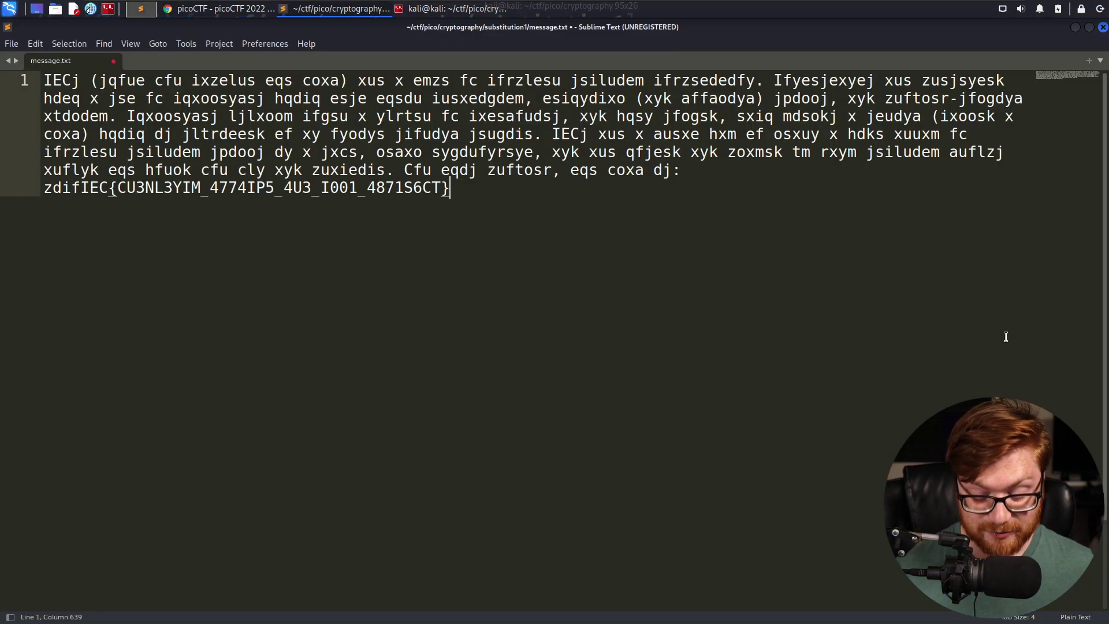